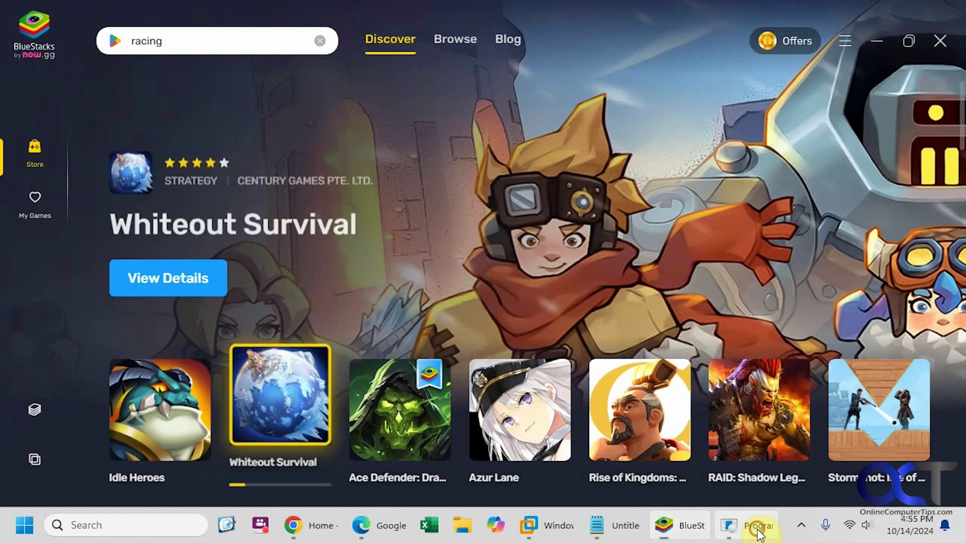
Inspect the Hyper-V components in Windows features without changes, then close Programs and Features.
left_click(751, 523)
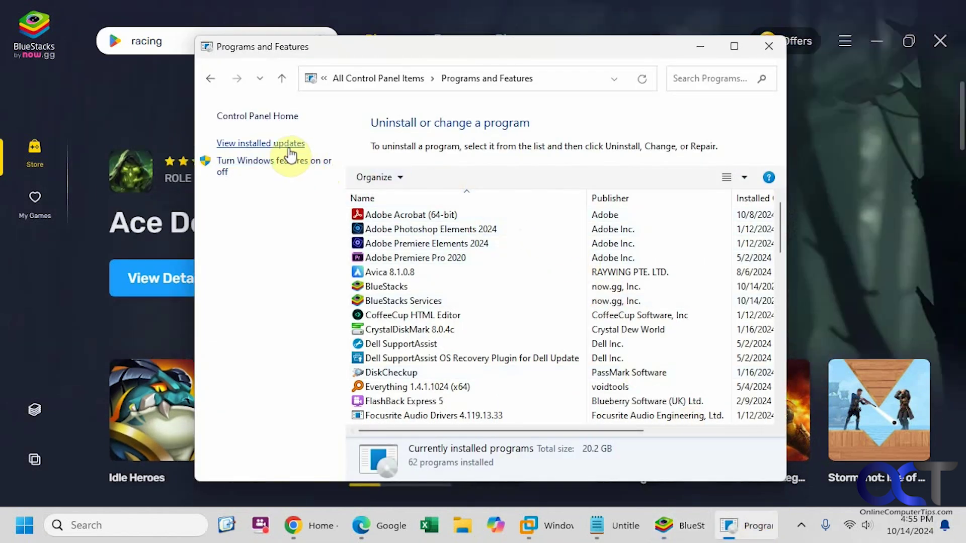
left_click(283, 170)
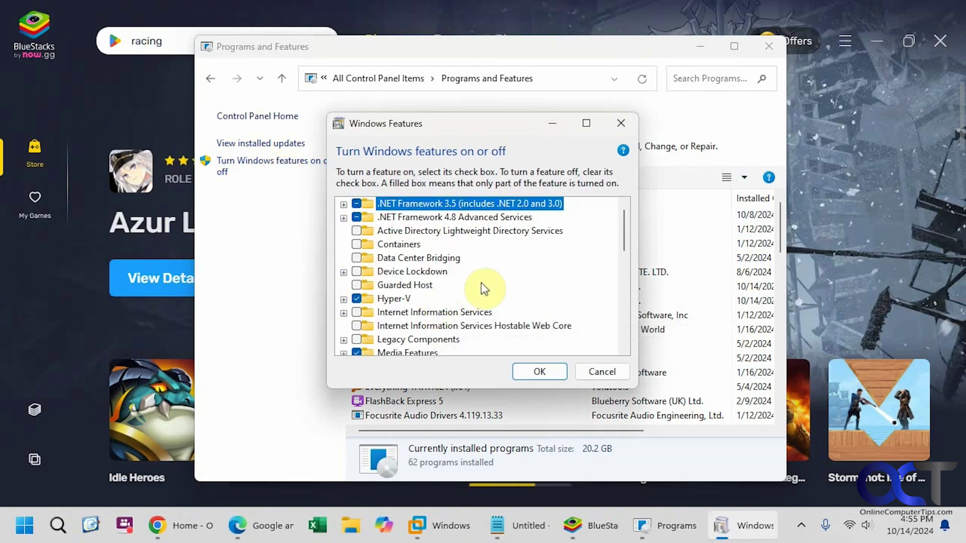
left_click(342, 300)
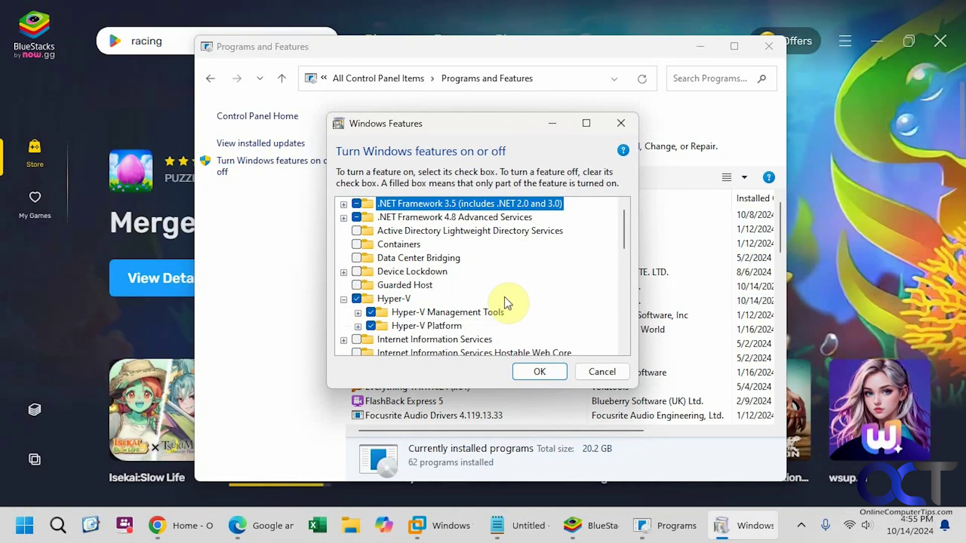
left_click(594, 369)
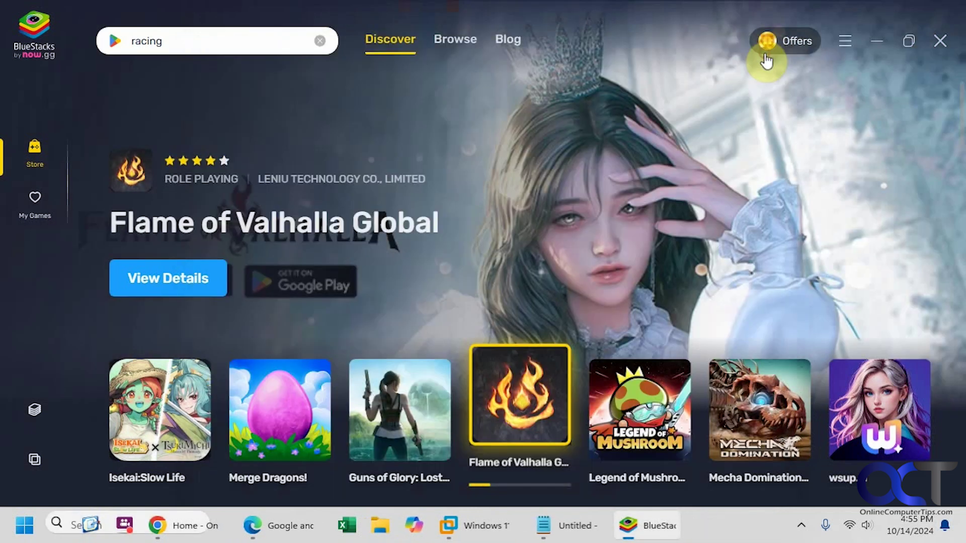
left_click(767, 49)
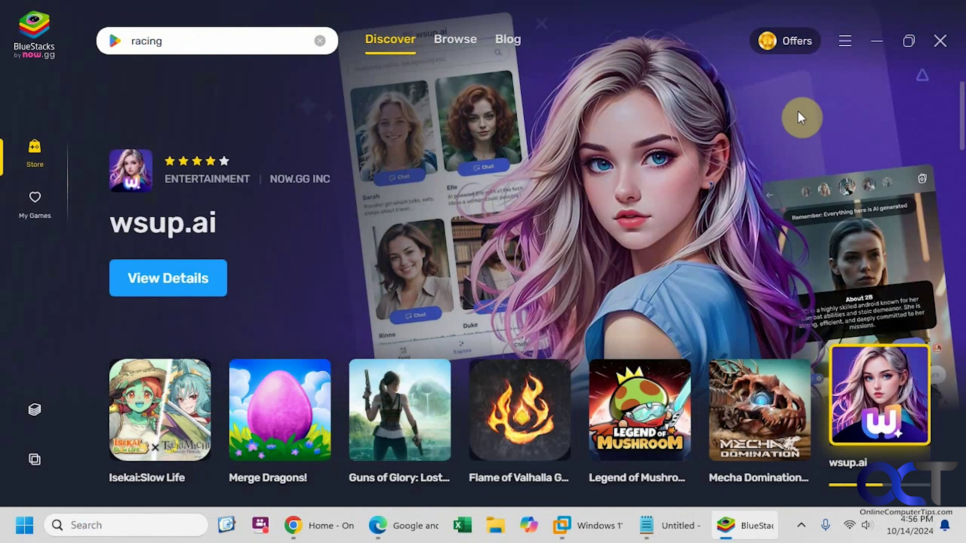
View the BlueStacks About, Preferences and Feedback settings, then show My Games.
left_click(844, 41)
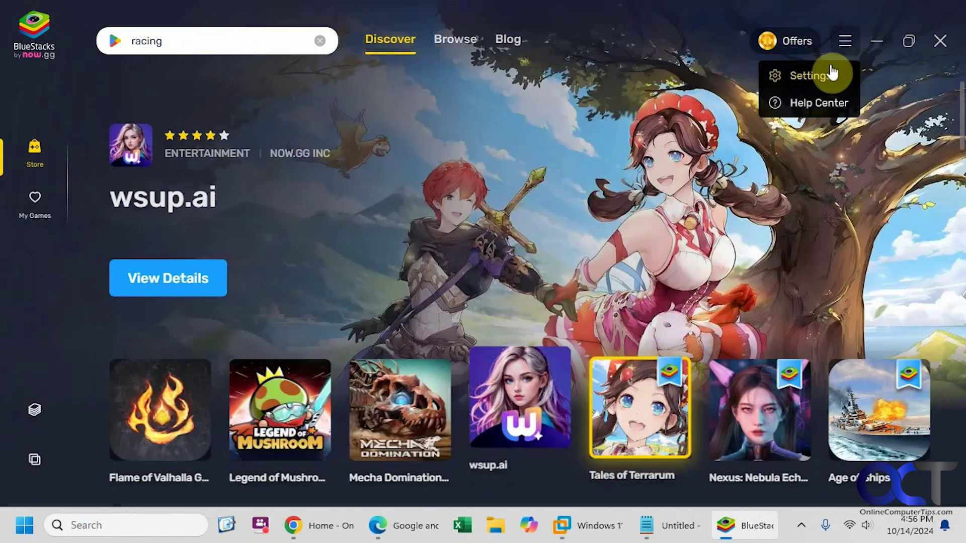
left_click(830, 74)
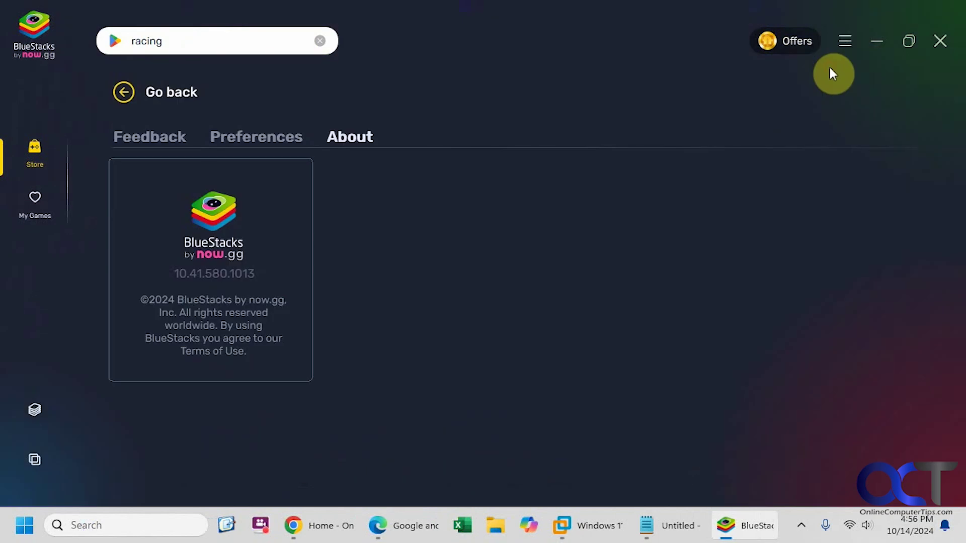
left_click(272, 143)
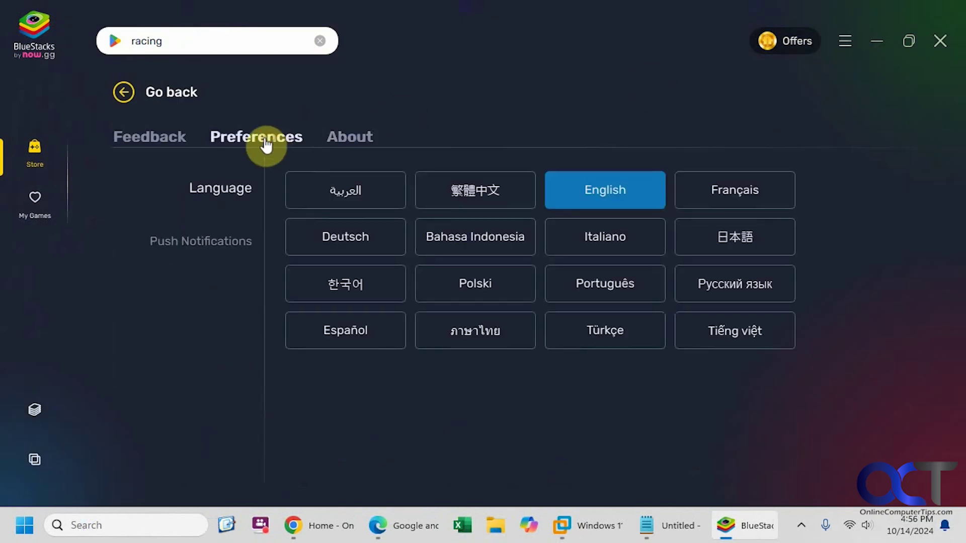
left_click(179, 144)
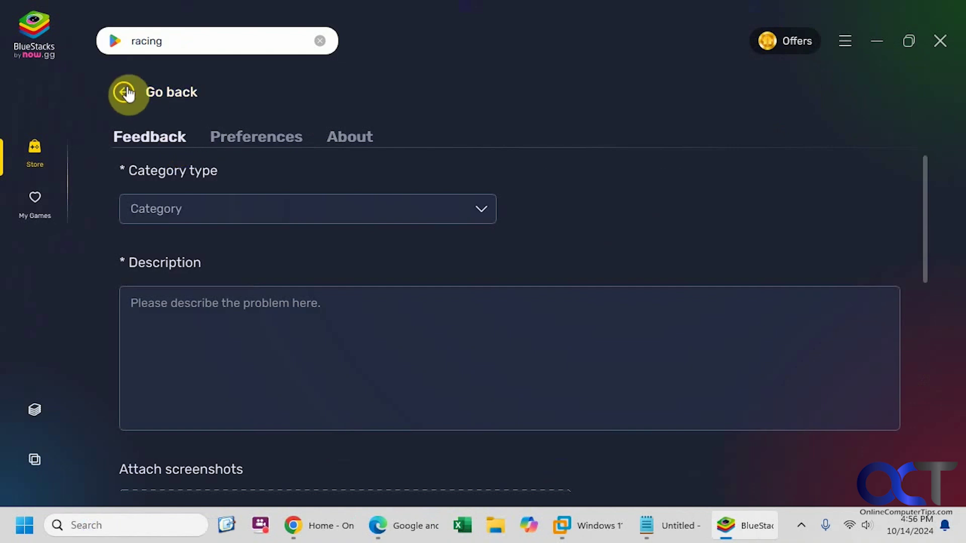
left_click(120, 90)
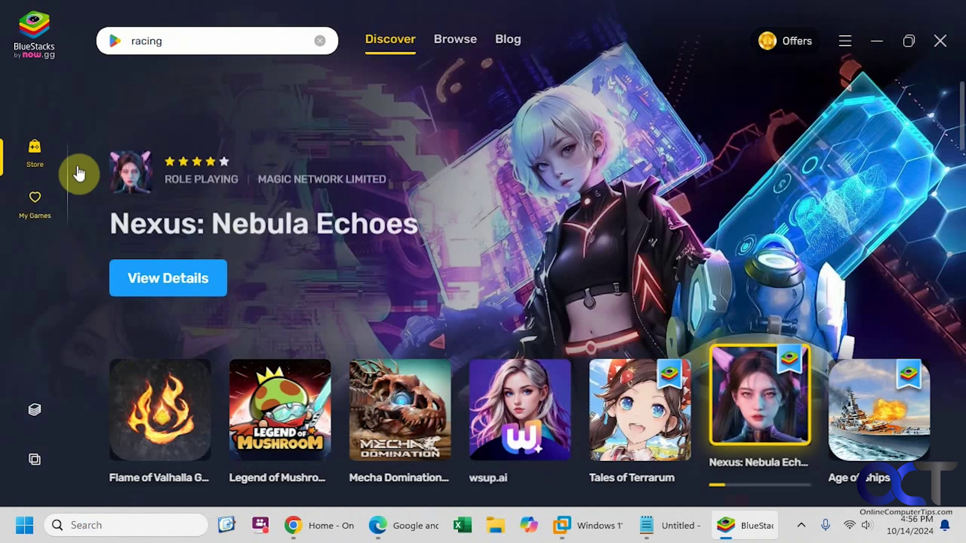
left_click(35, 214)
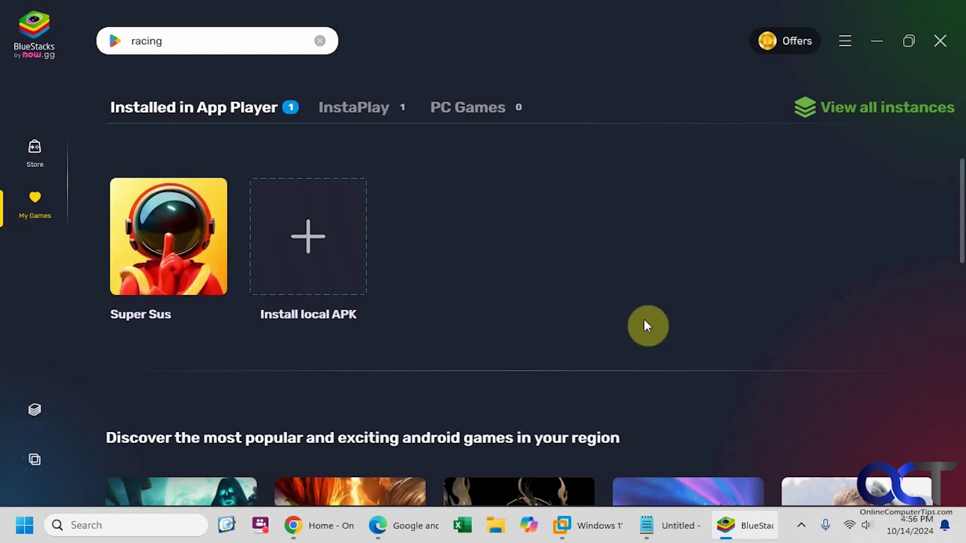
Search the store for 'racing' and look through the Racing in Car 2 details page.
left_click(218, 44)
key("Return")
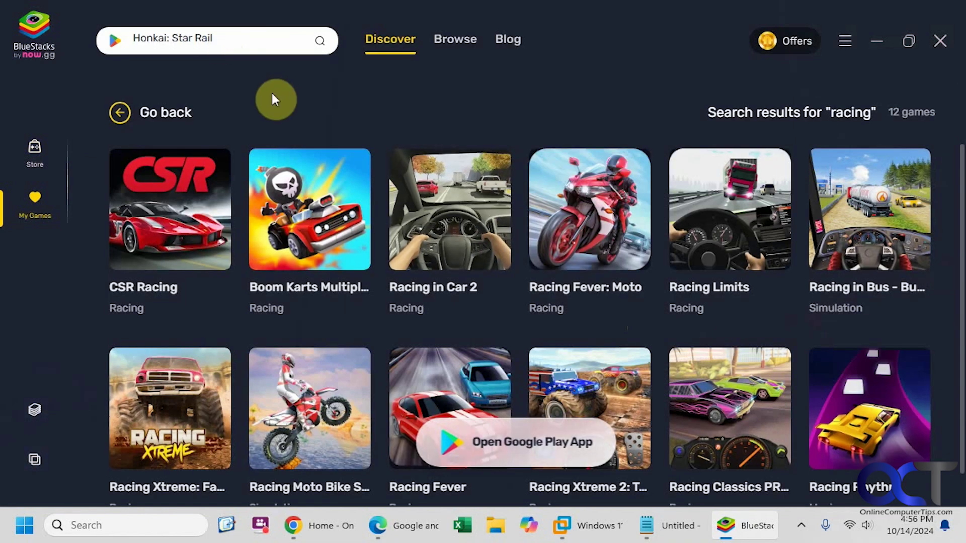
left_click(454, 245)
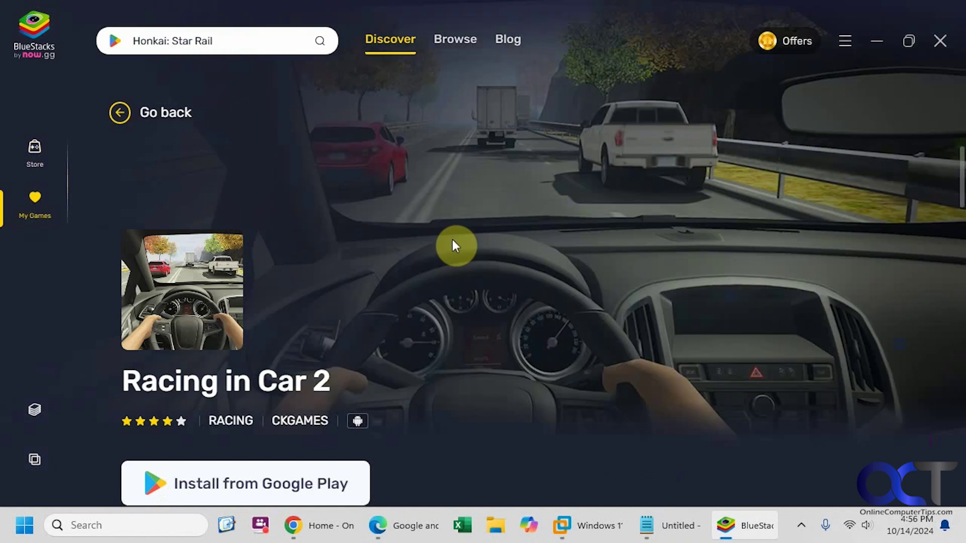
scroll(452, 241, "down", 4)
scroll(453, 241, "down", 4)
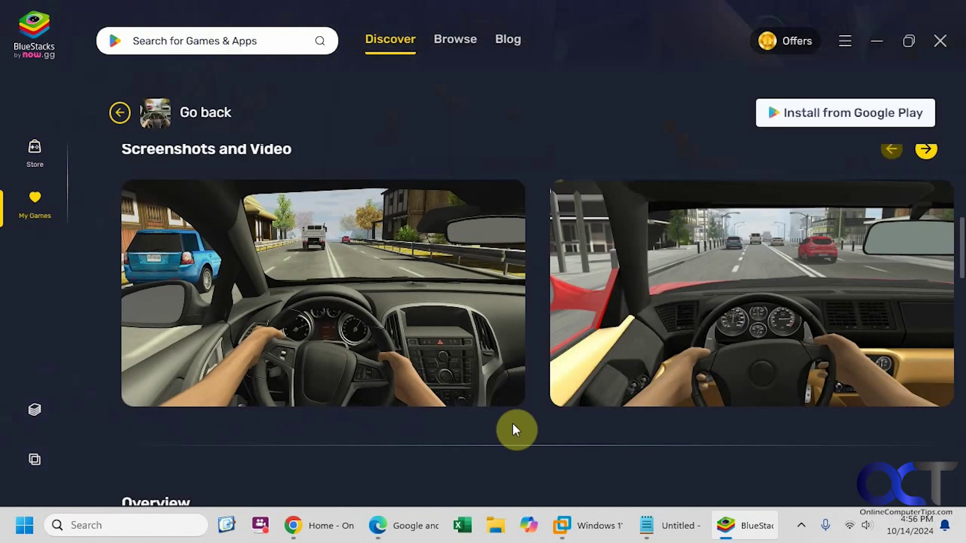
scroll(533, 372, "down", 2)
scroll(531, 367, "down", 6)
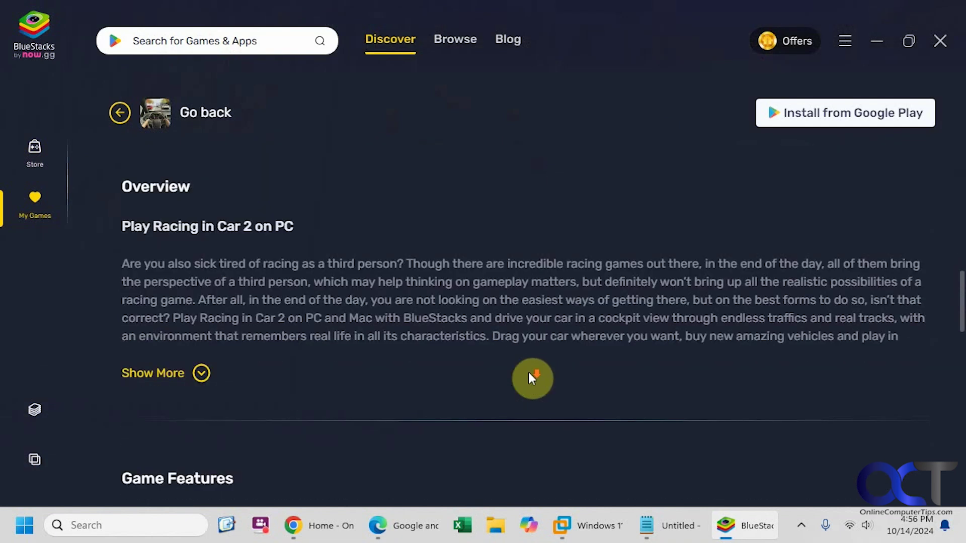
scroll(528, 375, "up", 8)
scroll(527, 375, "up", 4)
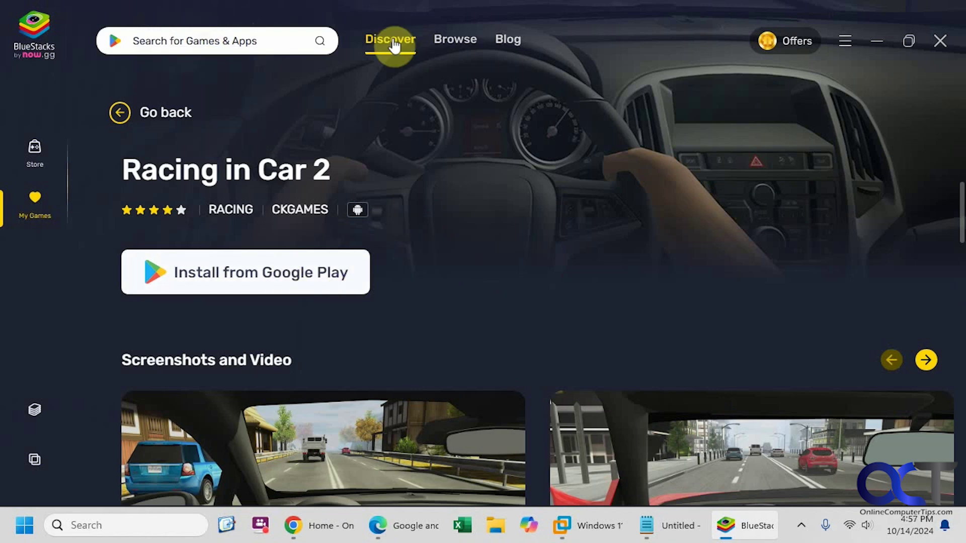
Go back to the Store home page and scroll through its game listings.
left_click(35, 152)
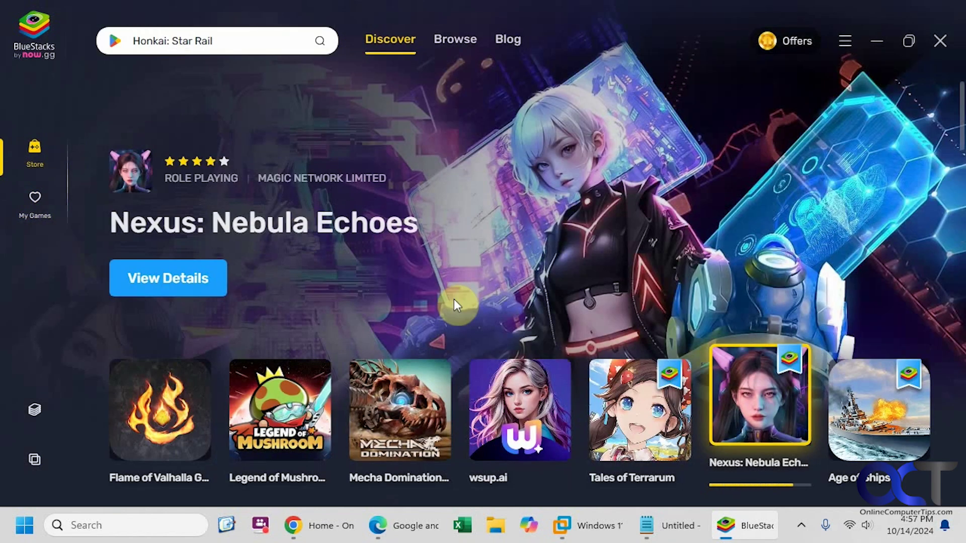
scroll(454, 299, "down", 10)
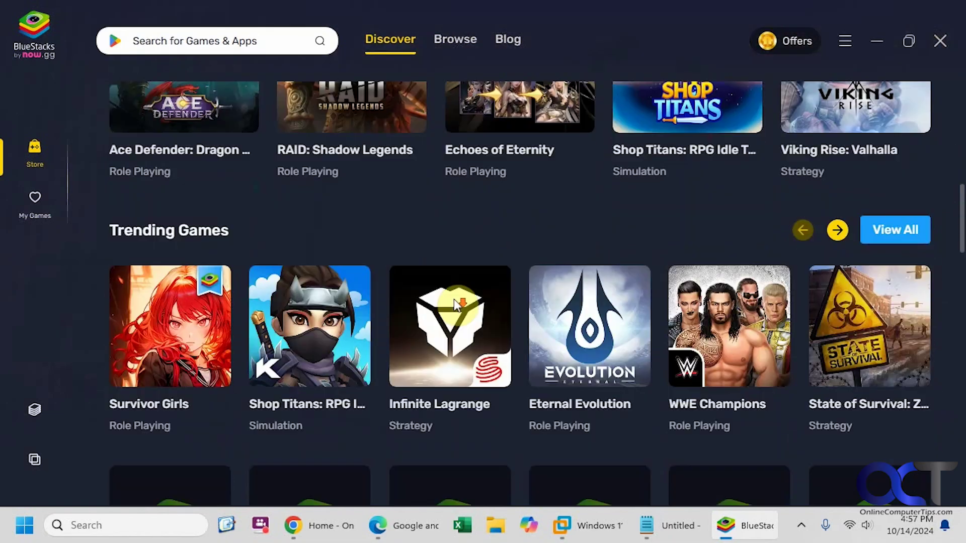
scroll(454, 304, "down", 10)
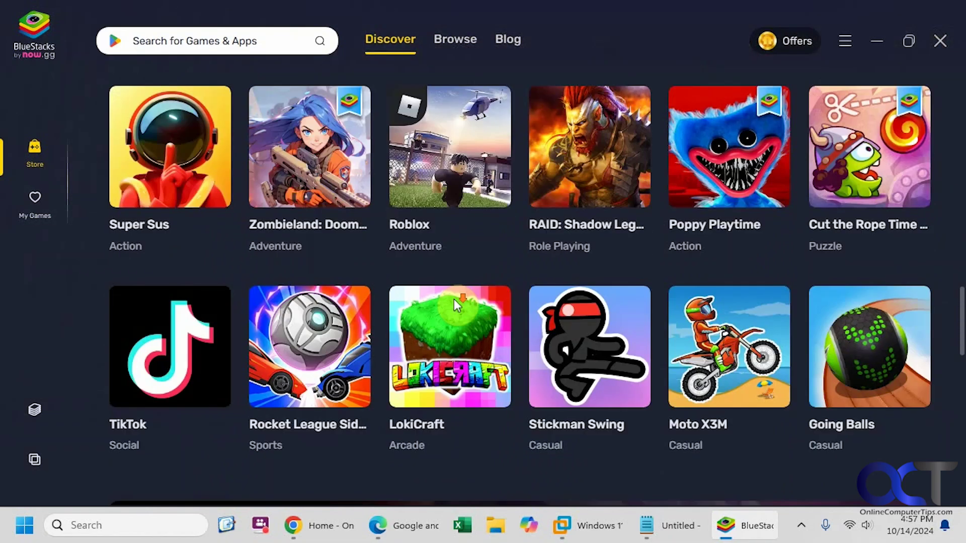
scroll(455, 305, "down", 7)
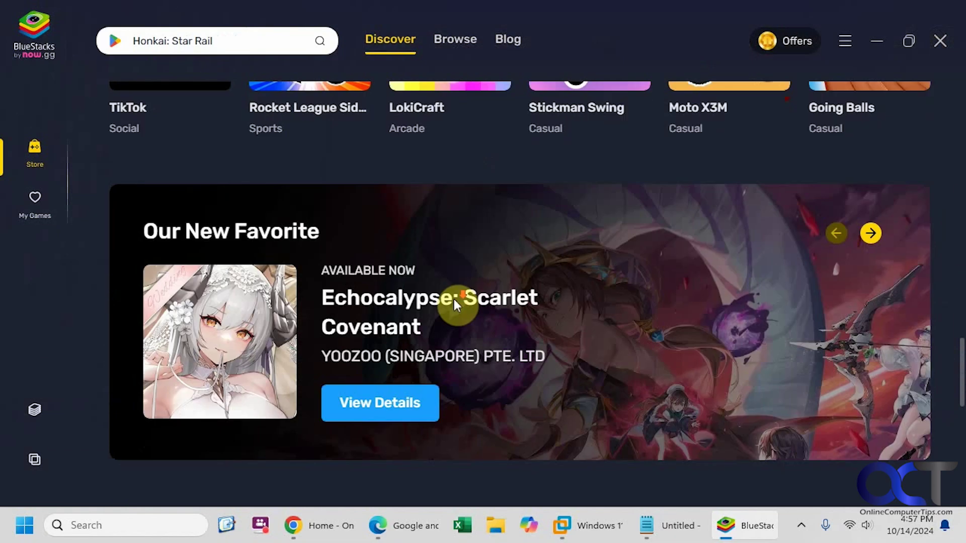
scroll(454, 305, "down", 8)
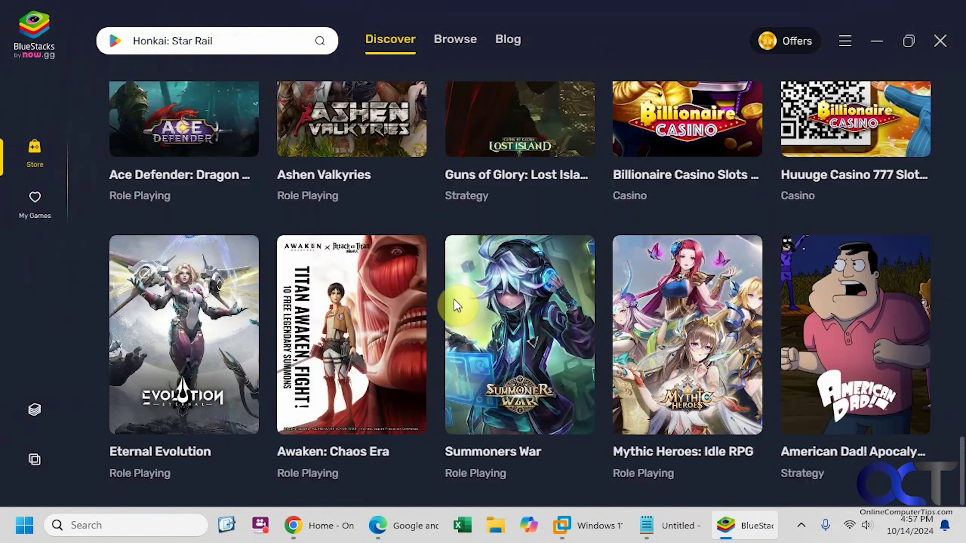
scroll(455, 301, "up", 5)
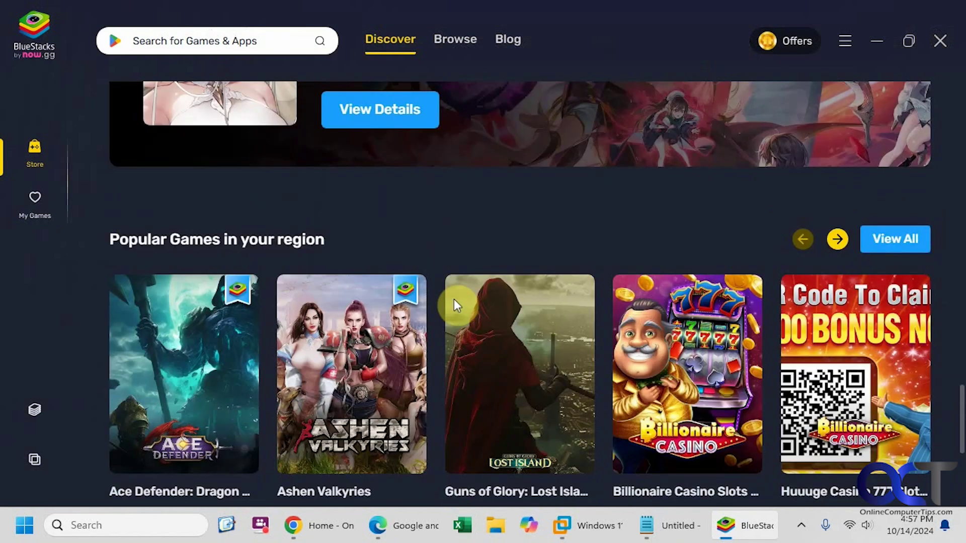
scroll(456, 304, "up", 4)
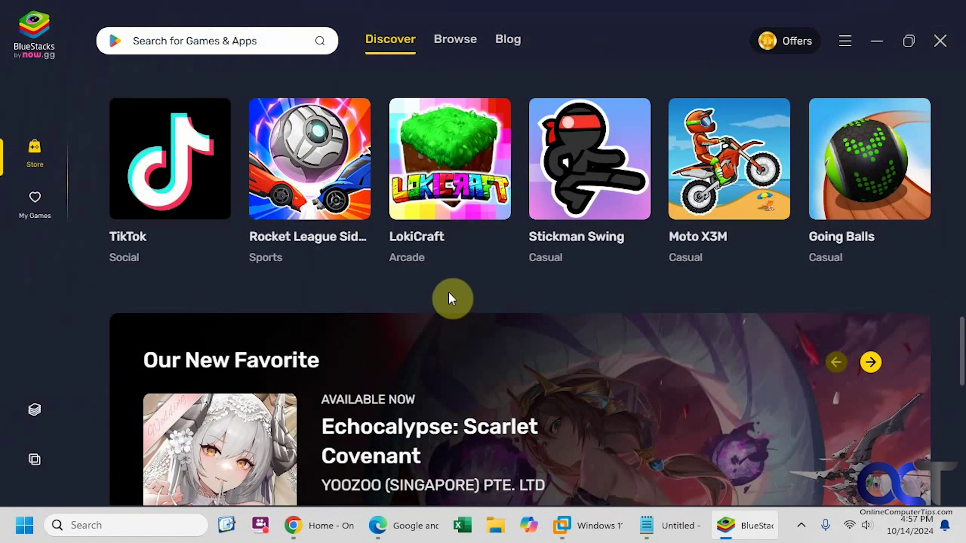
Open the Moto X3M page and expand its full Overview description.
mouse_move(733, 162)
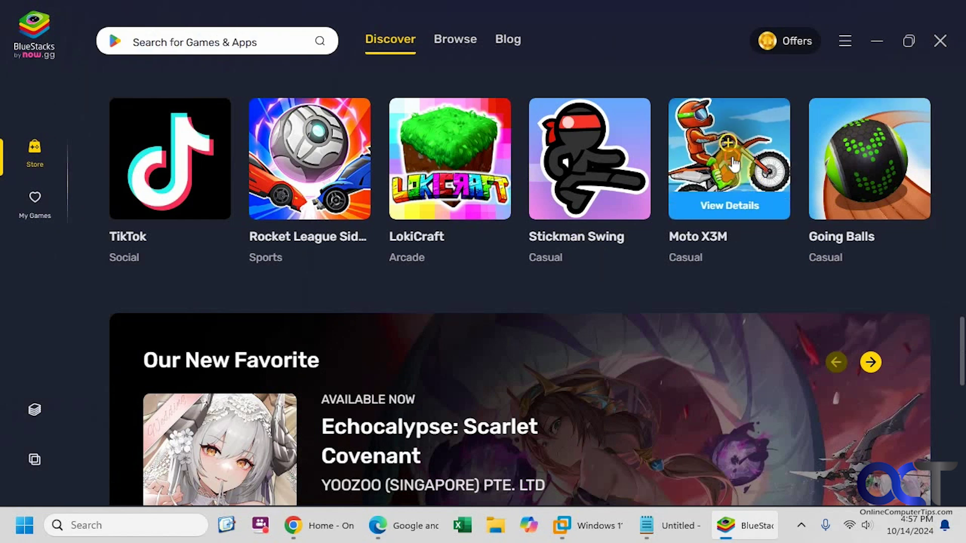
left_click(733, 162)
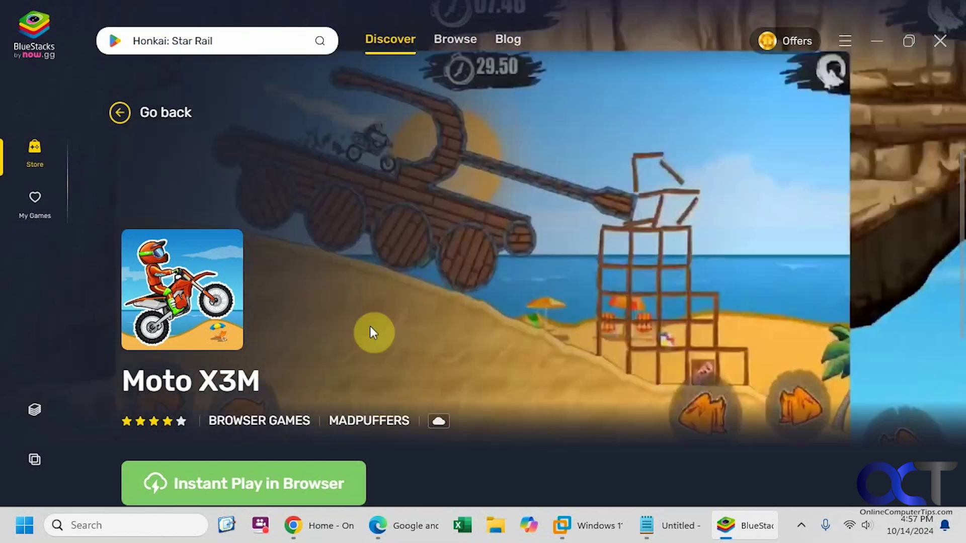
scroll(371, 328, "down", 4)
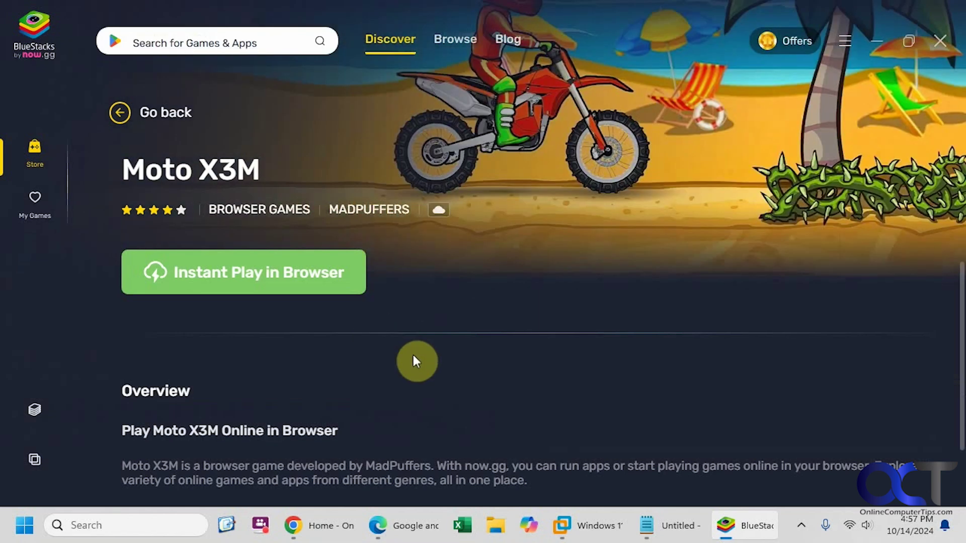
scroll(413, 357, "down", 2)
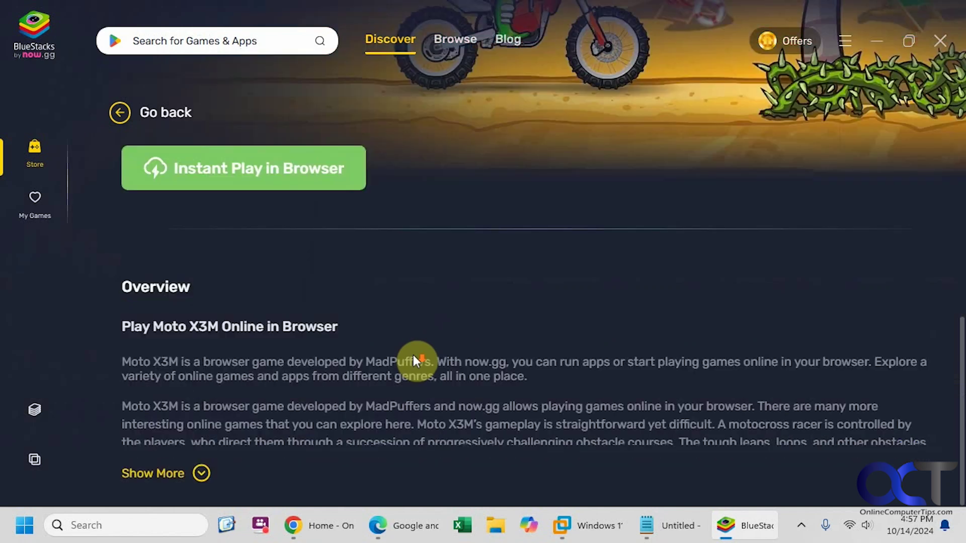
left_click(197, 471)
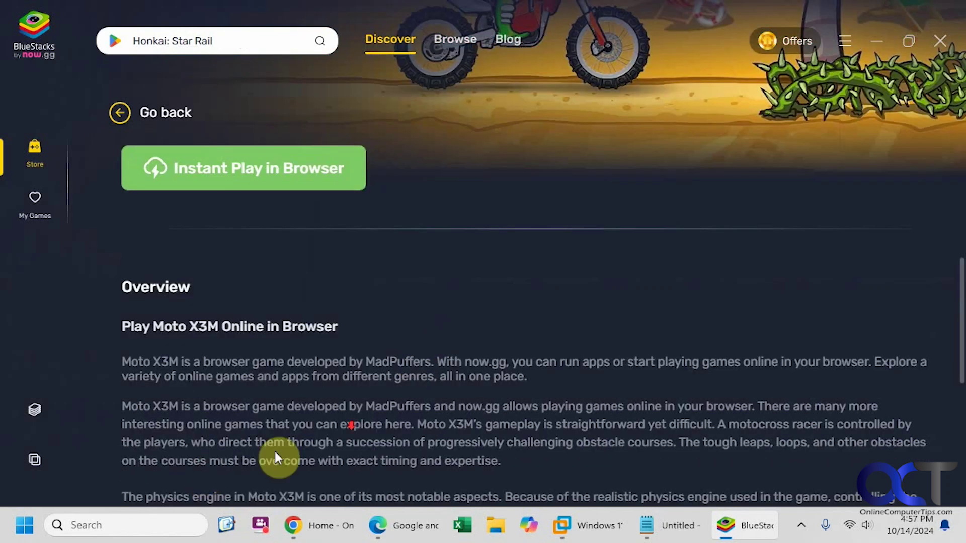
scroll(344, 430, "down", 7)
scroll(346, 430, "up", 10)
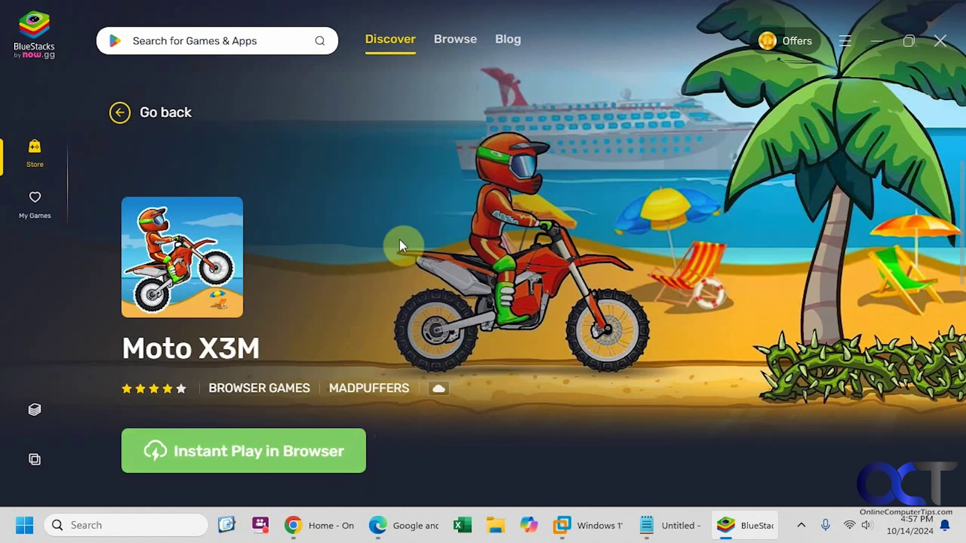
From Browse, search for 'cards' and open Solitaire - Classic Card Games from the results.
left_click(453, 41)
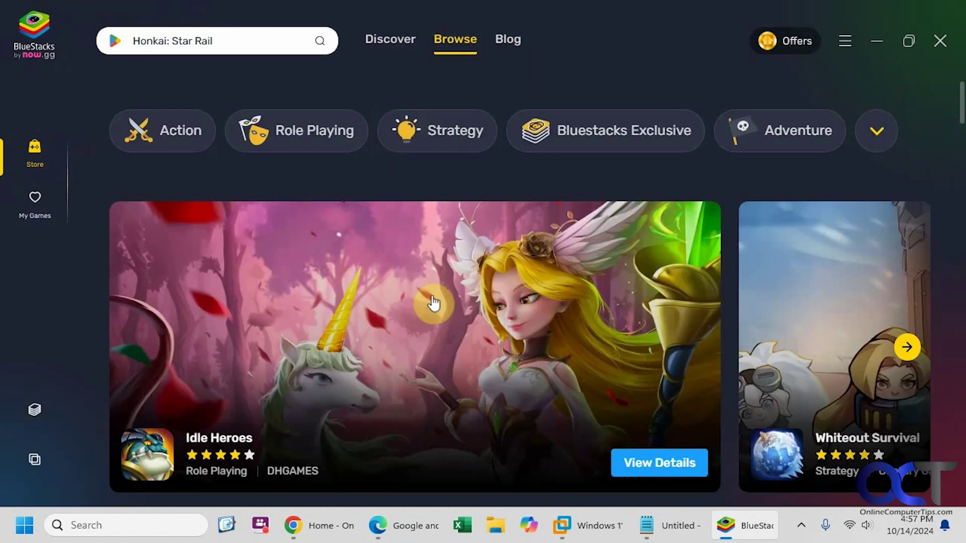
left_click(223, 39)
type("cards")
key("Return")
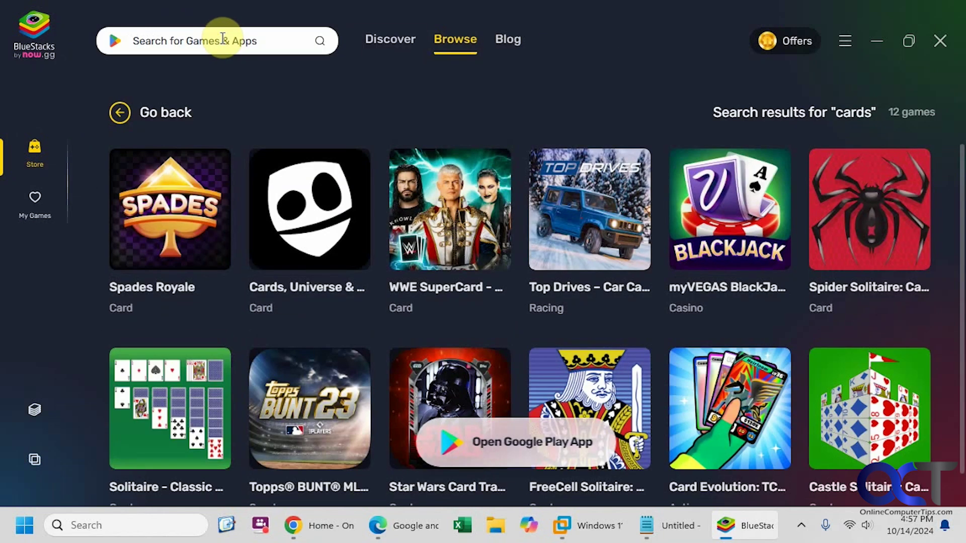
left_click(162, 403)
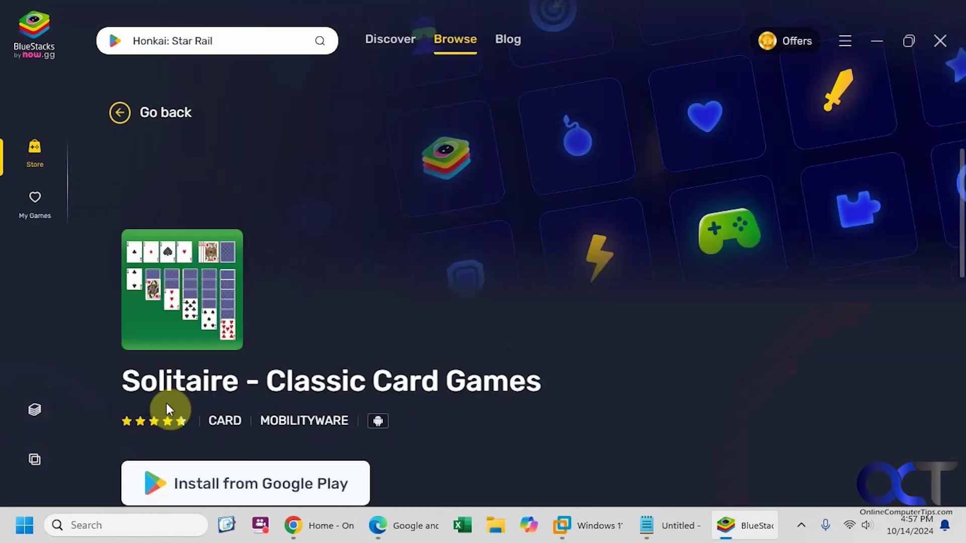
scroll(317, 412, "down", 6)
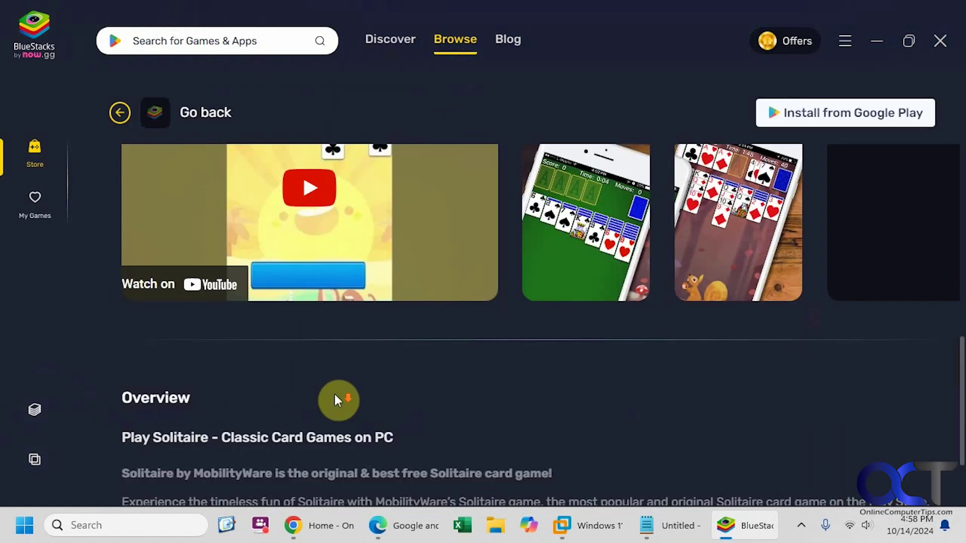
scroll(340, 408, "down", 5)
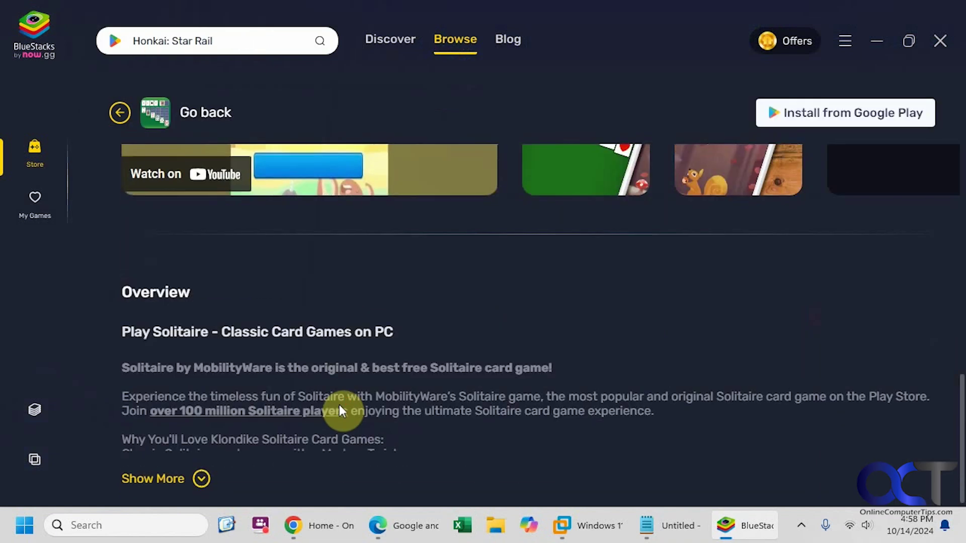
Expand the Solitaire overview and start installing it from Google Play in the App Player.
left_click(176, 479)
scroll(282, 446, "up", 10)
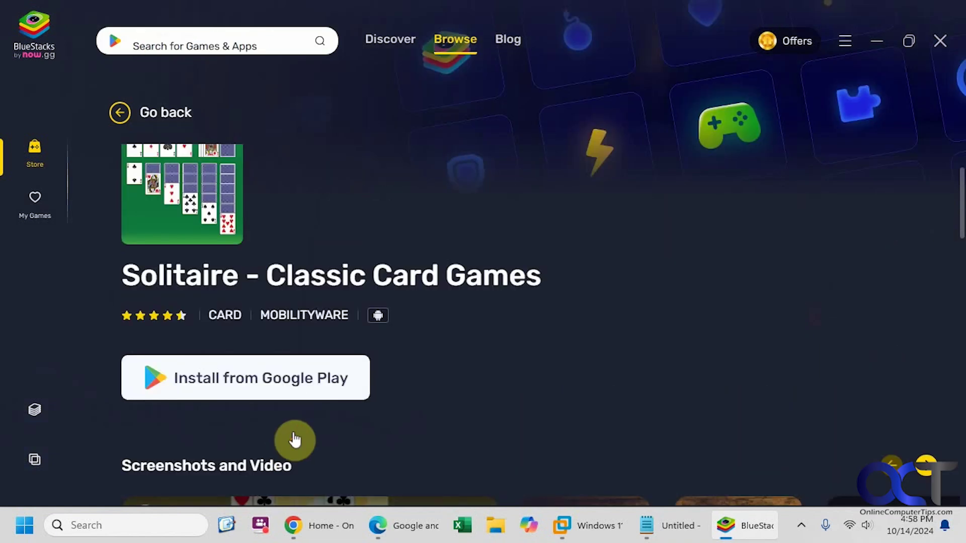
left_click(256, 381)
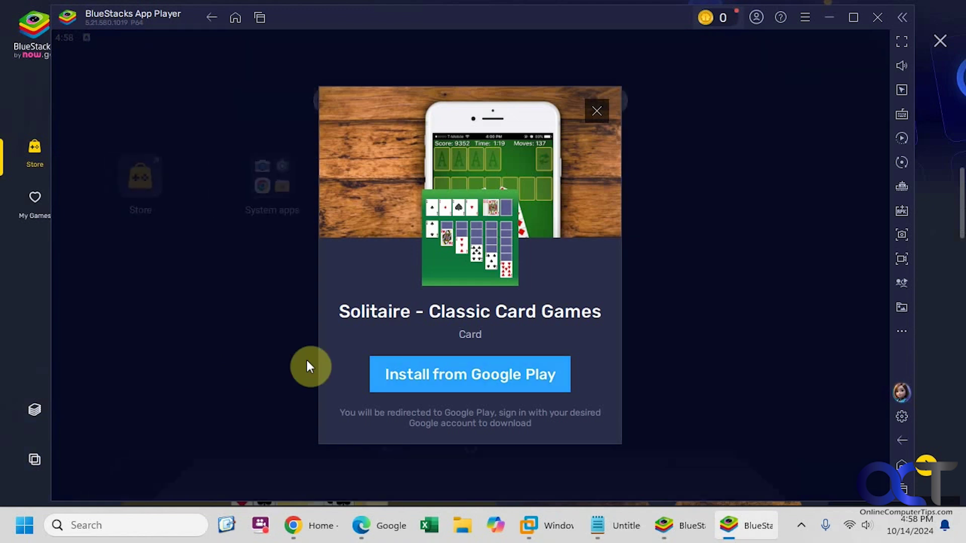
left_click(423, 370)
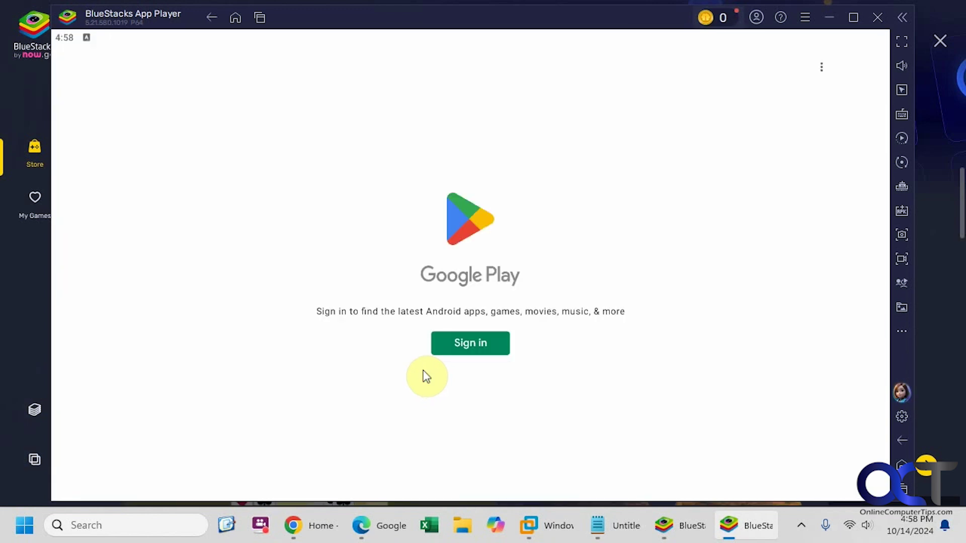
Sign in to Google Play, agree to the terms, and switch off basic device backup.
left_click(478, 344)
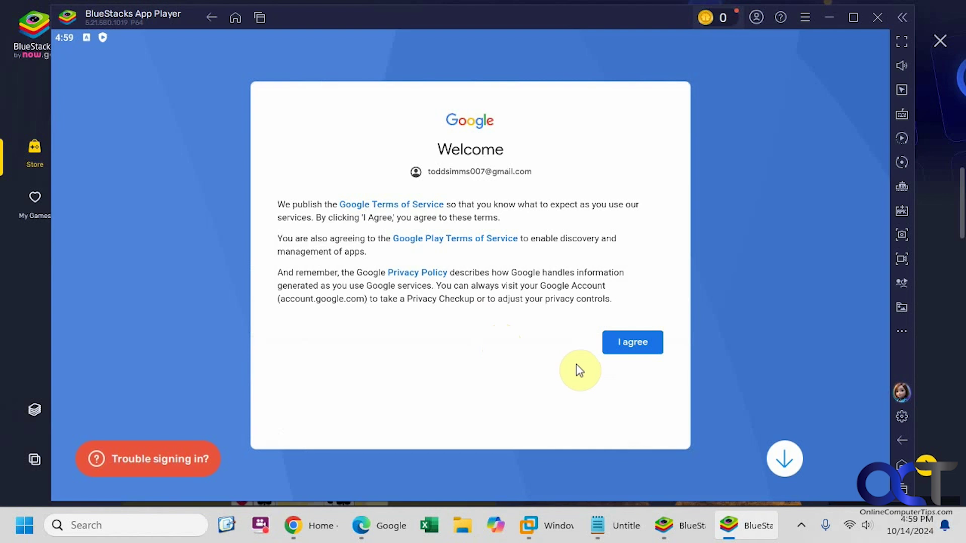
left_click(629, 346)
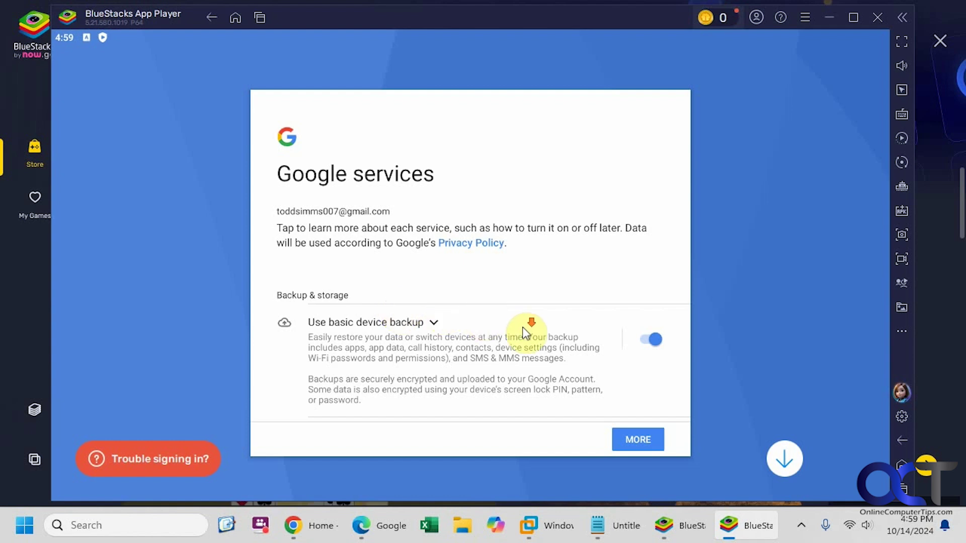
scroll(525, 332, "down", 2)
scroll(525, 332, "up", 2)
left_click(653, 340)
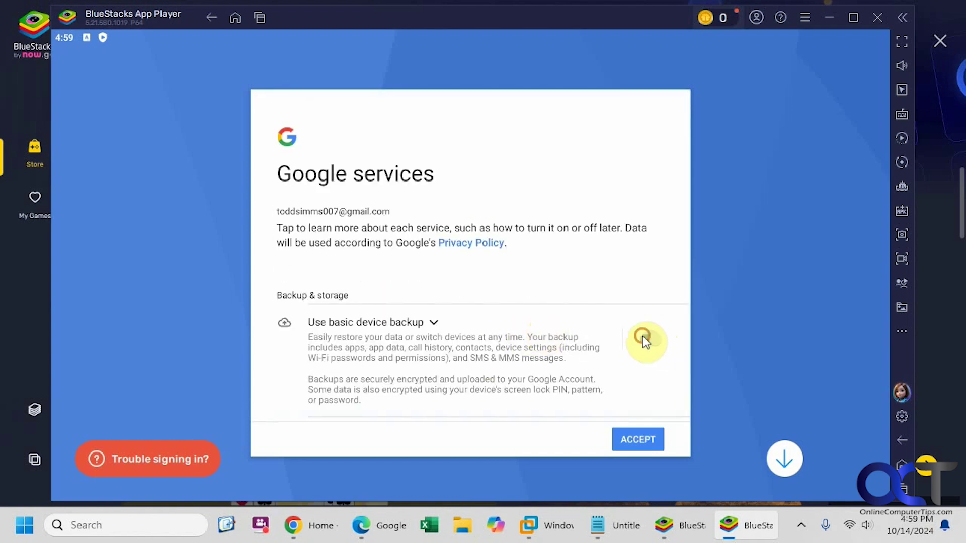
Accept Google services, install Solitaire - Classic Card Games, and launch it with Play.
left_click(630, 434)
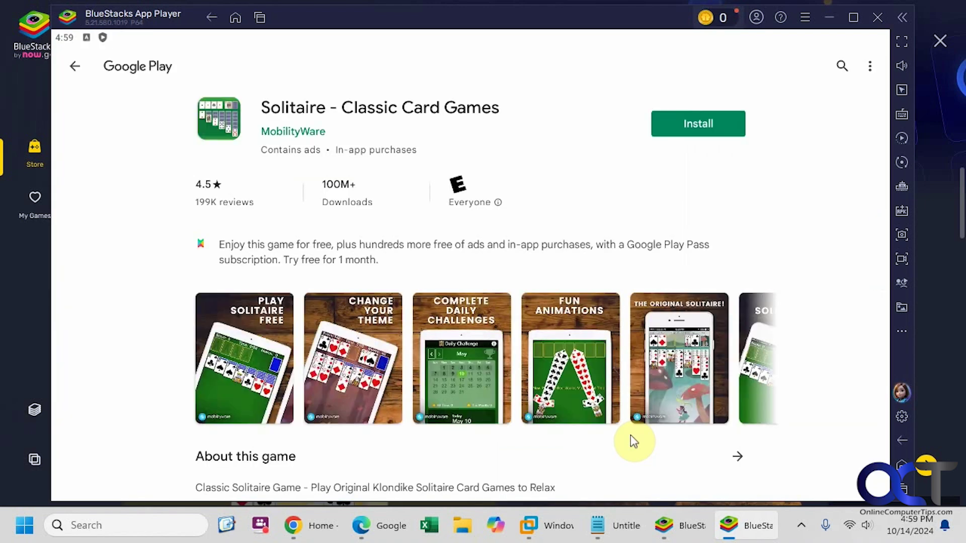
left_click(708, 128)
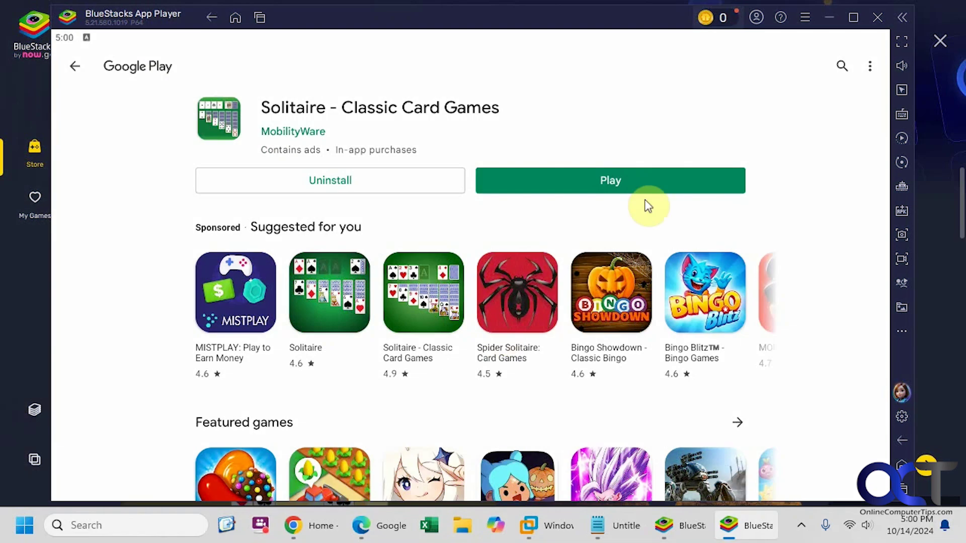
left_click(633, 184)
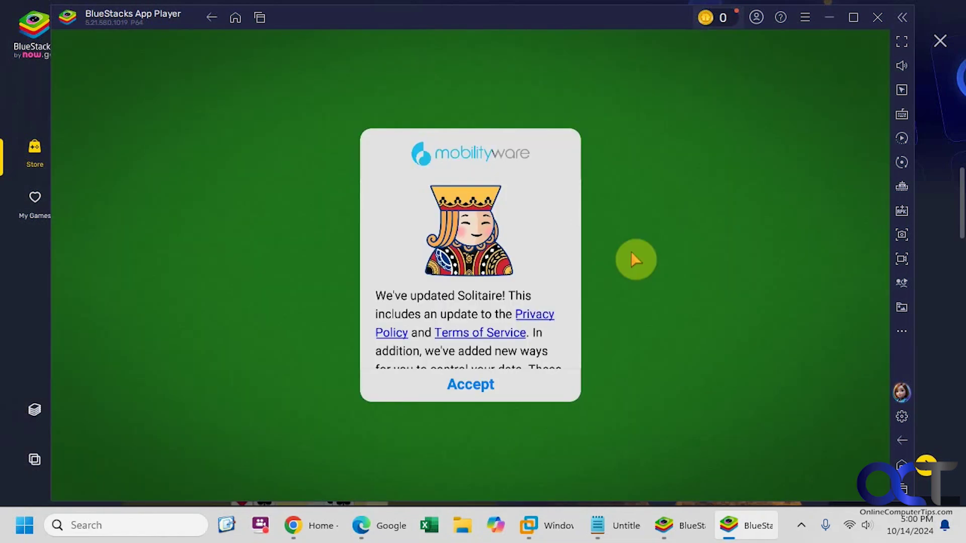
Accept the privacy update, start a Draw 1 game, and close the How to Play tip.
left_click(483, 385)
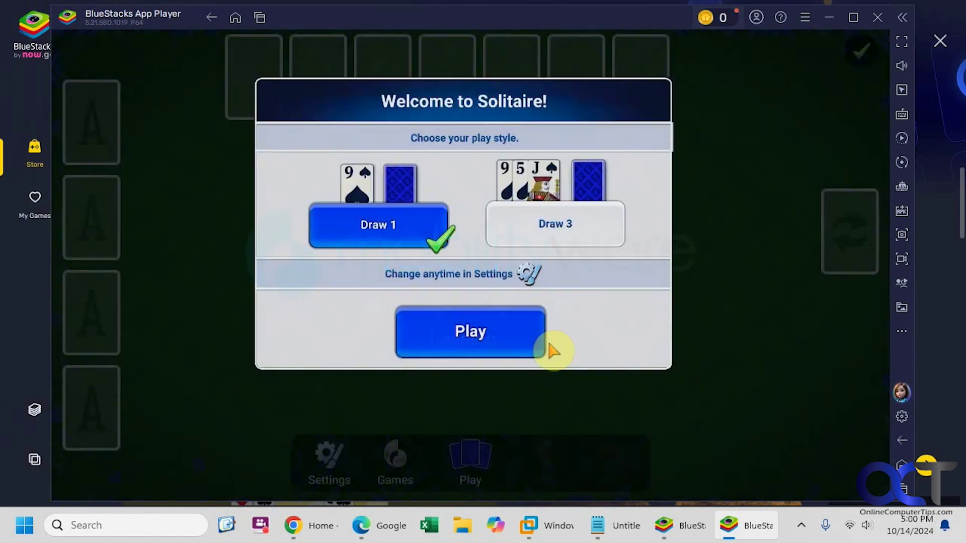
left_click(502, 338)
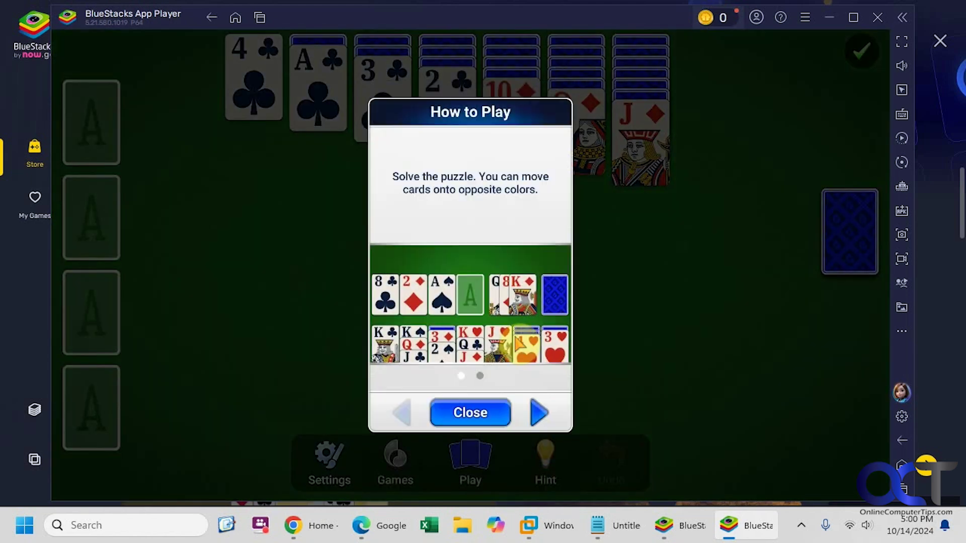
left_click(477, 413)
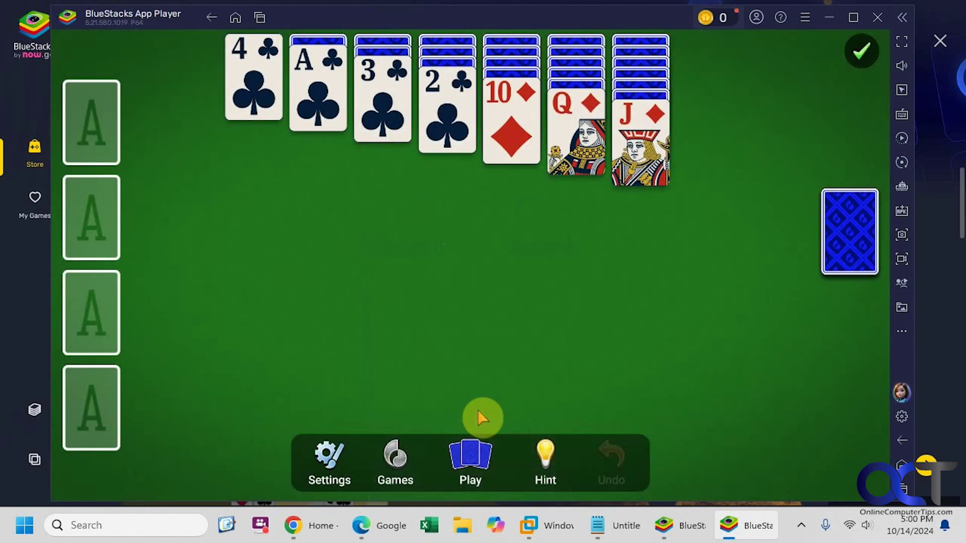
Maximize the App Player window showing the Draw 1 Solitaire deal.
left_click(855, 19)
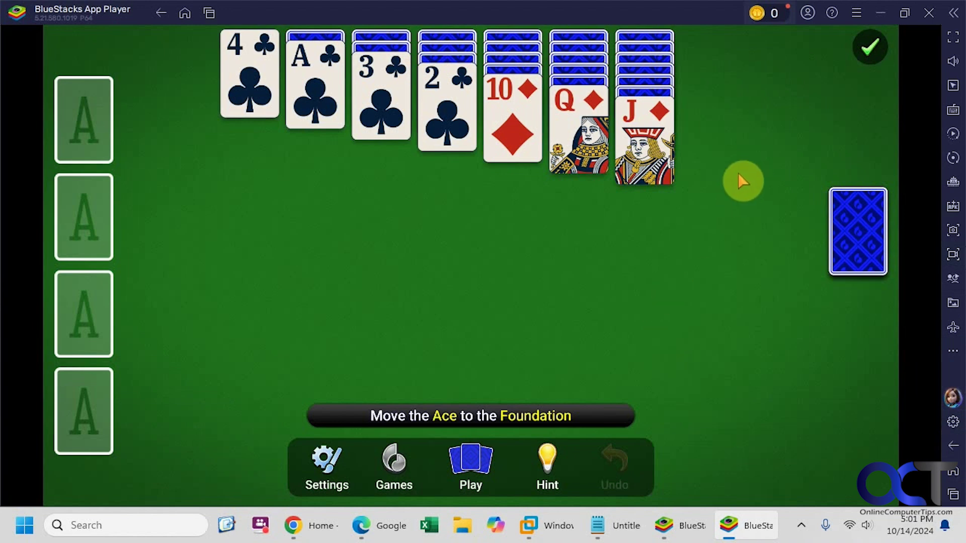
Go to the emulator home screen, then close the App Player and confirm the exit.
left_click(186, 16)
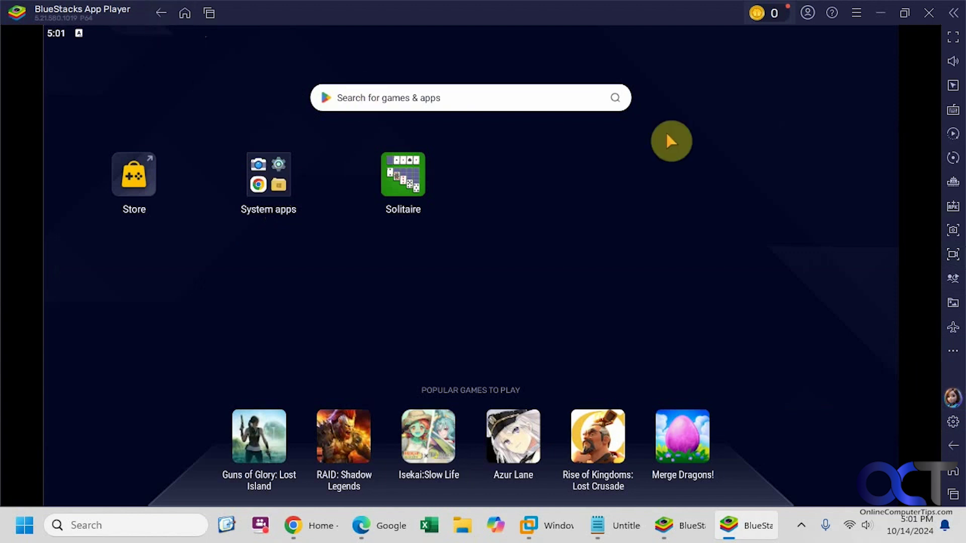
left_click(928, 13)
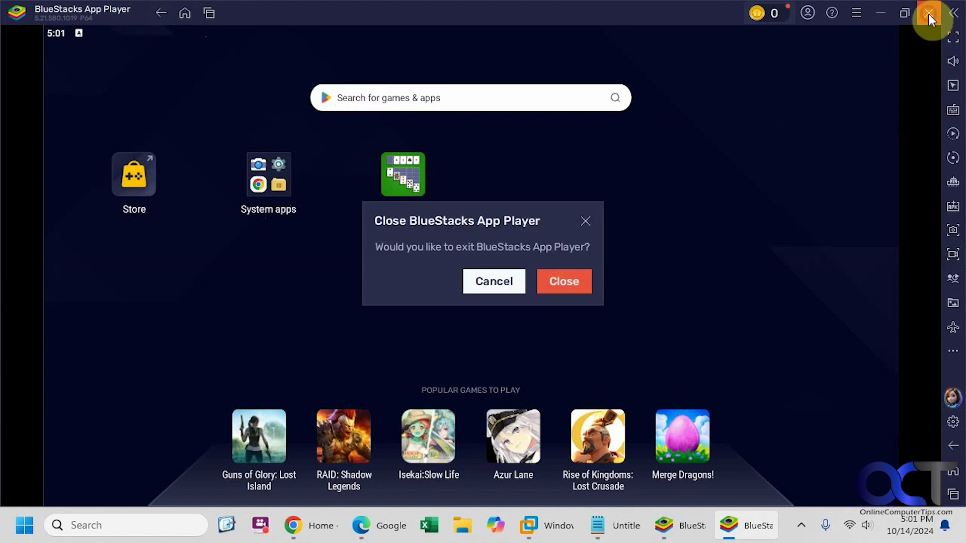
left_click(557, 276)
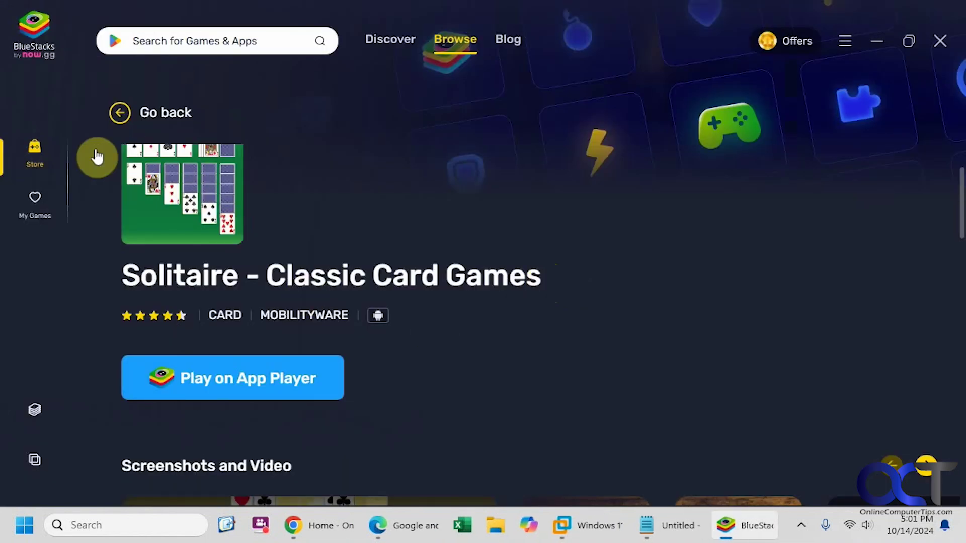
In My Games, check InstaPlay, the two App Player installs (Super Sus, Solitaire), then the empty PC Games list.
left_click(36, 204)
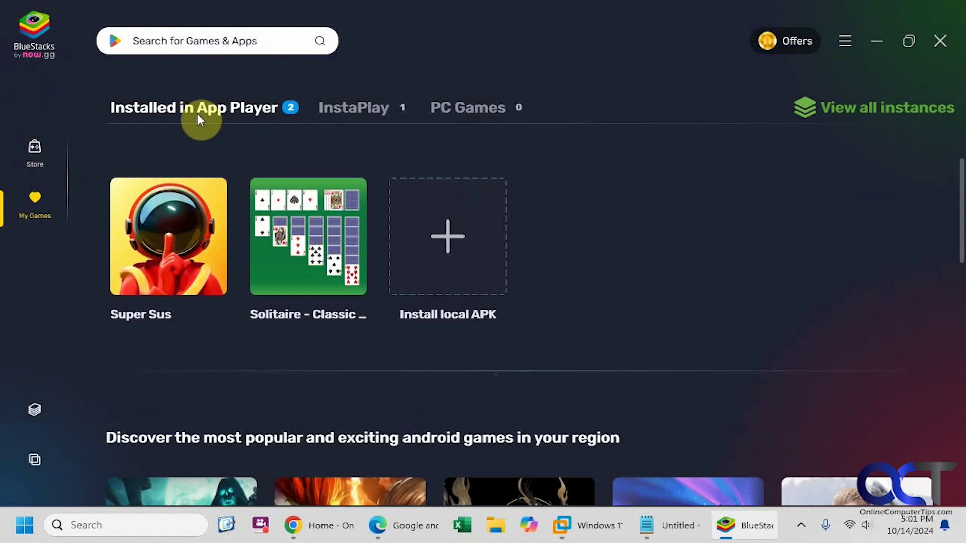
left_click(354, 114)
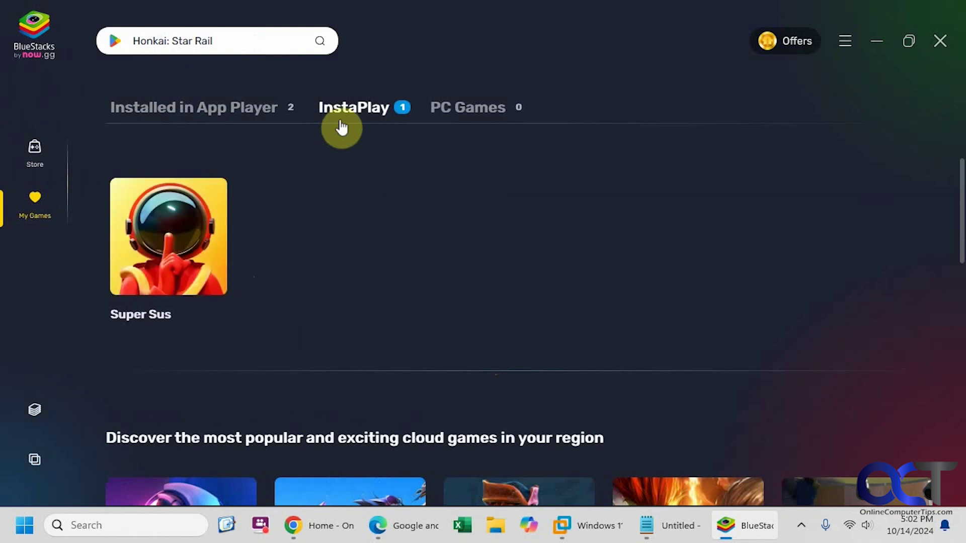
left_click(211, 118)
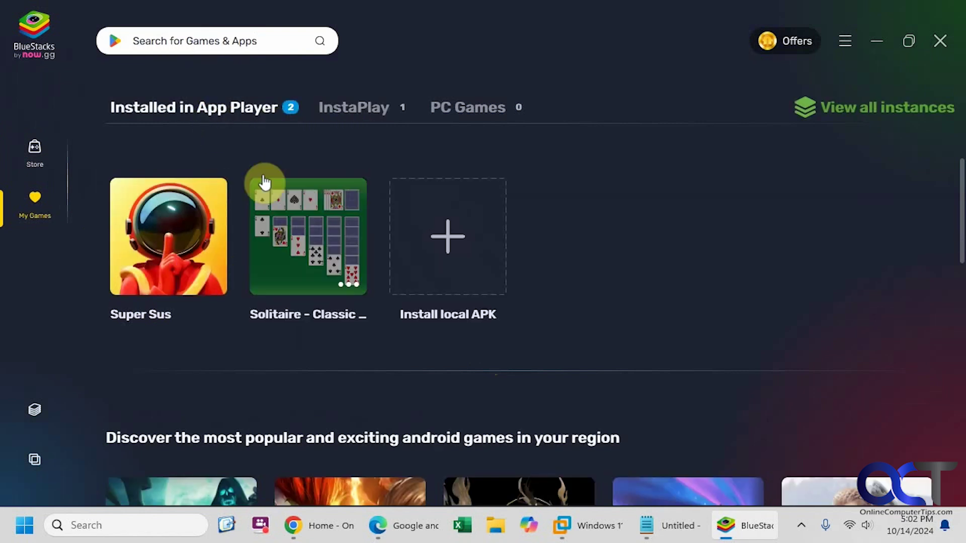
left_click(457, 119)
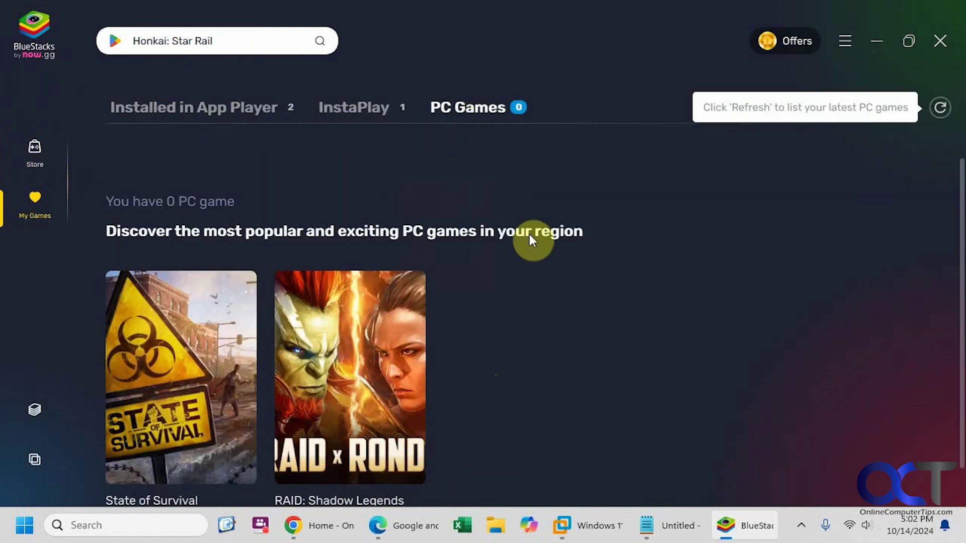
scroll(542, 292, "down", 1)
scroll(539, 288, "up", 1)
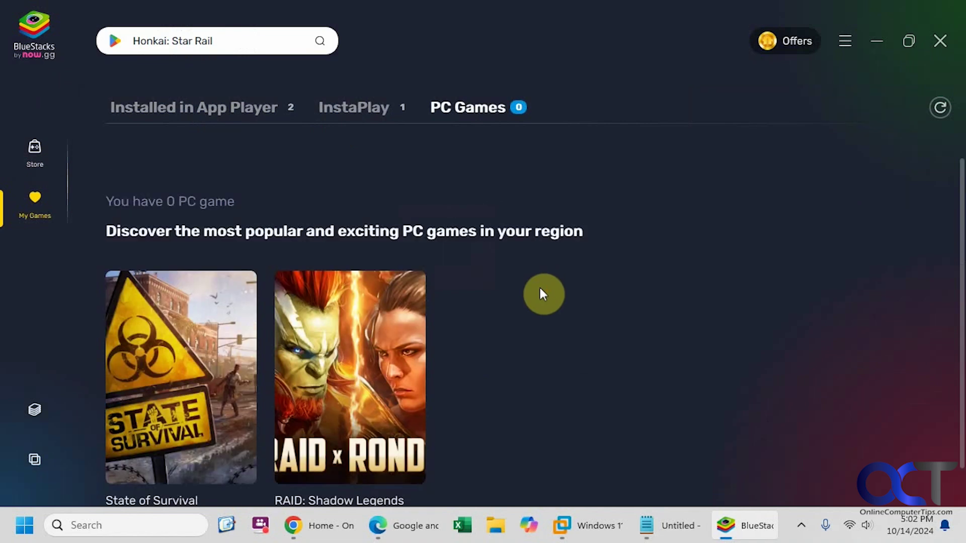
Browse the Store and open the Top Action category listing 39 games.
left_click(41, 162)
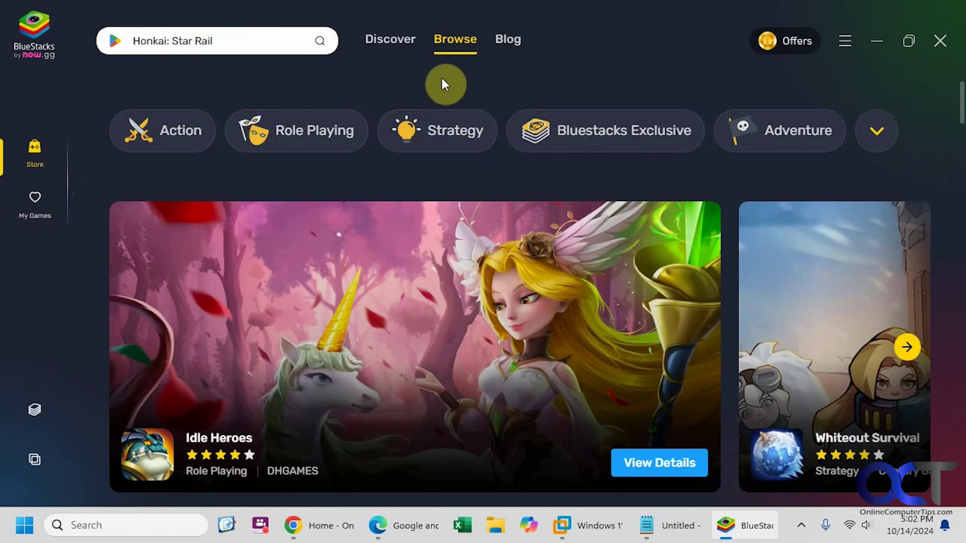
scroll(473, 294, "down", 2)
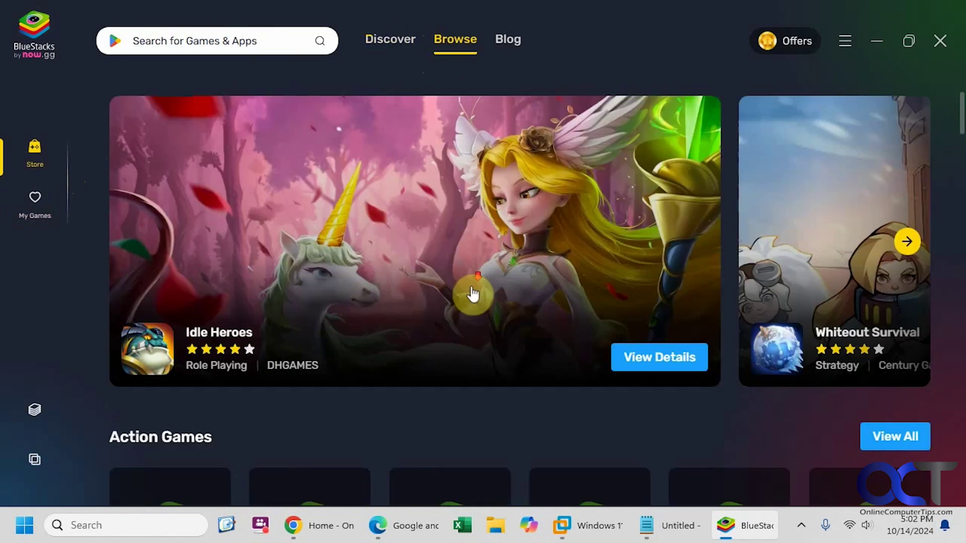
scroll(473, 295, "down", 14)
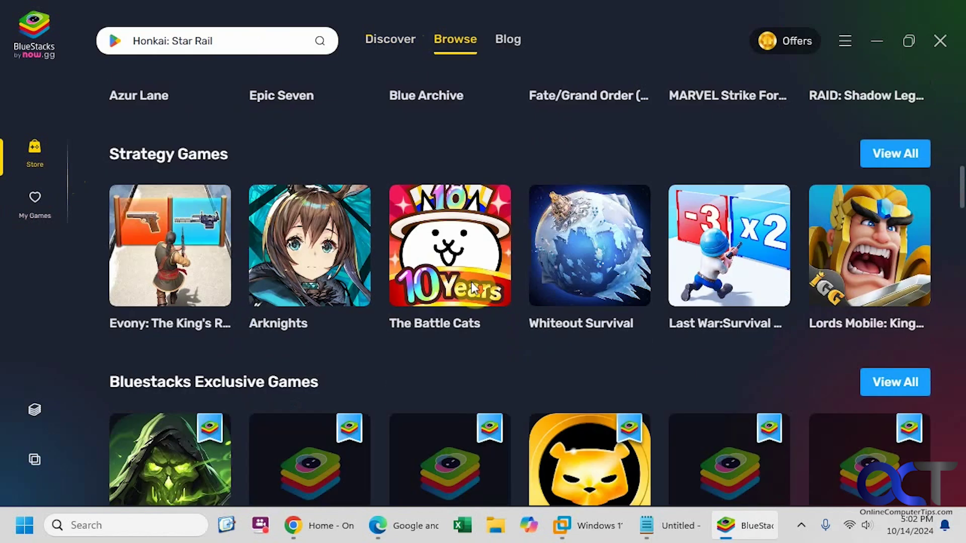
scroll(471, 282, "down", 8)
scroll(470, 280, "up", 2)
scroll(473, 294, "up", 20)
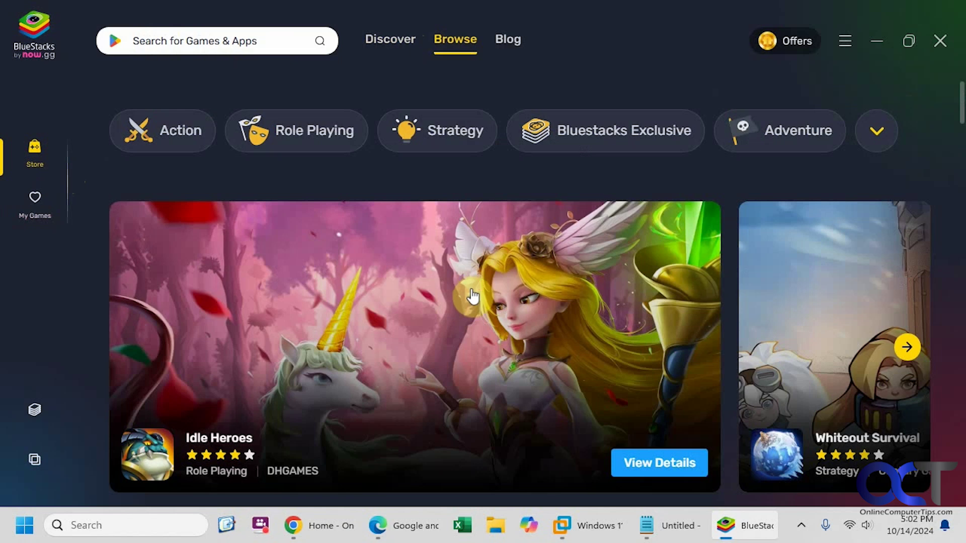
left_click(175, 140)
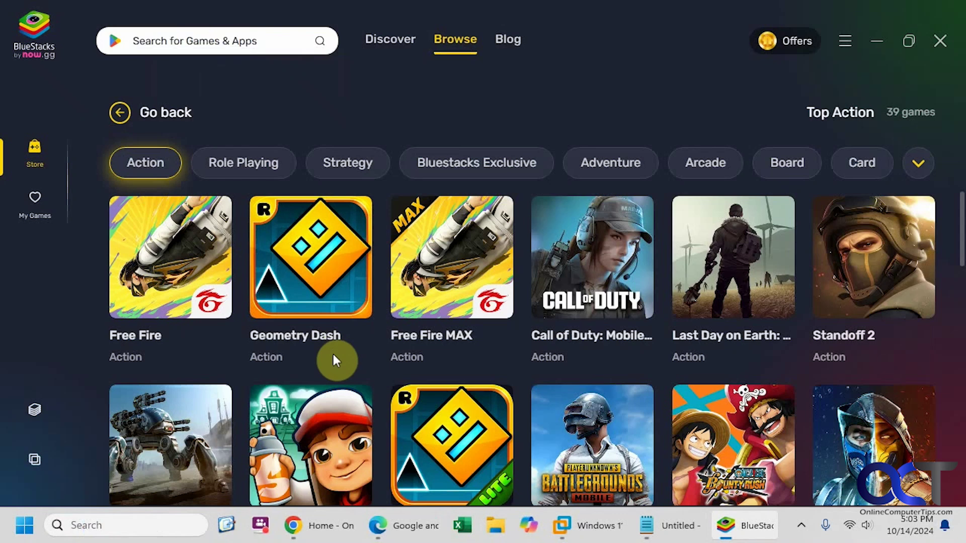
Open the Call of Duty: Mobile details and go to its Google Play Season 9 page.
left_click(604, 260)
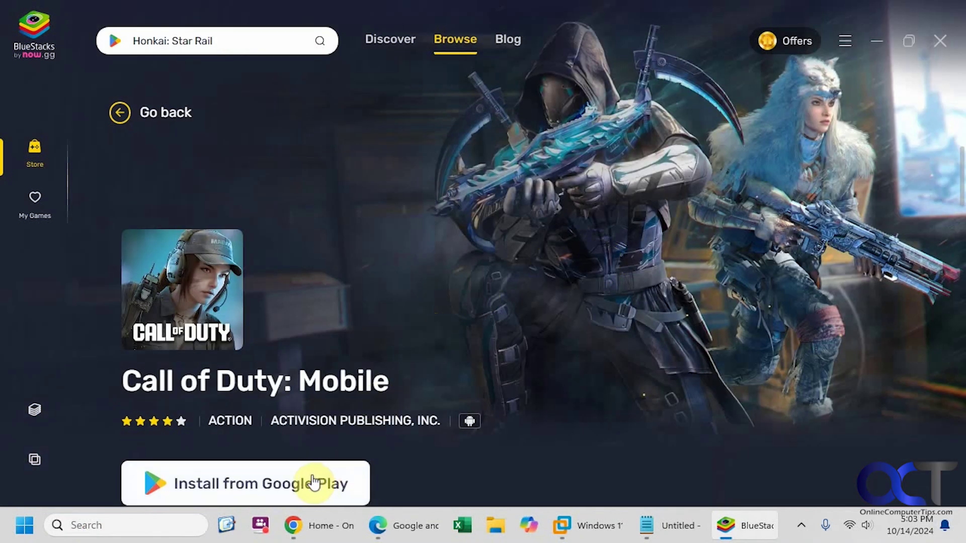
scroll(318, 484, "down", 4)
left_click(210, 272)
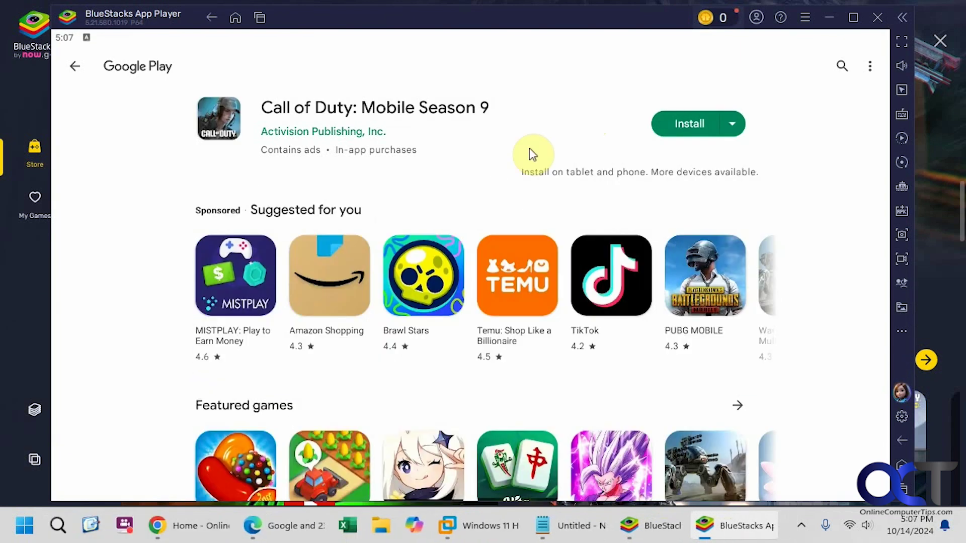
Install Call of Duty: Mobile Season 9 on this device only, excluding the Google Pixel 8.
left_click(730, 126)
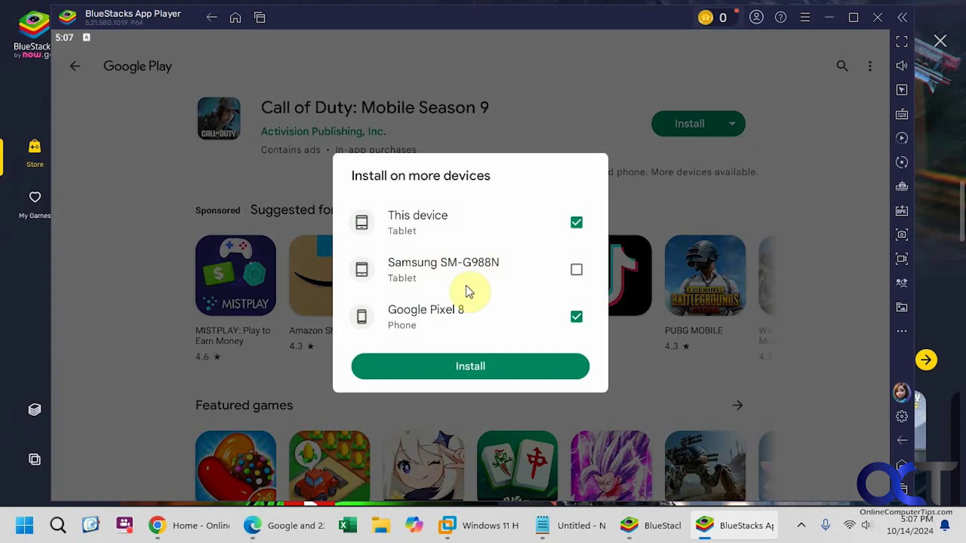
left_click(576, 318)
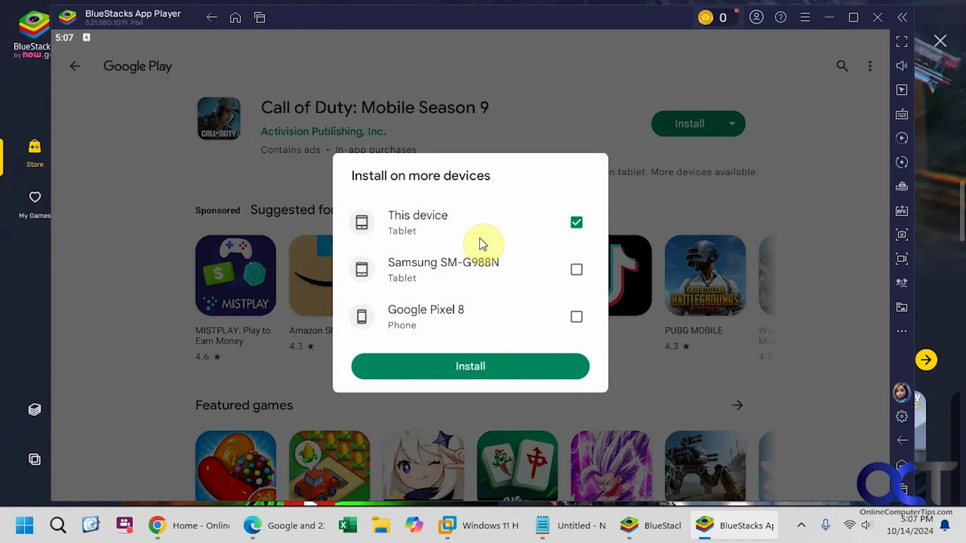
left_click(469, 363)
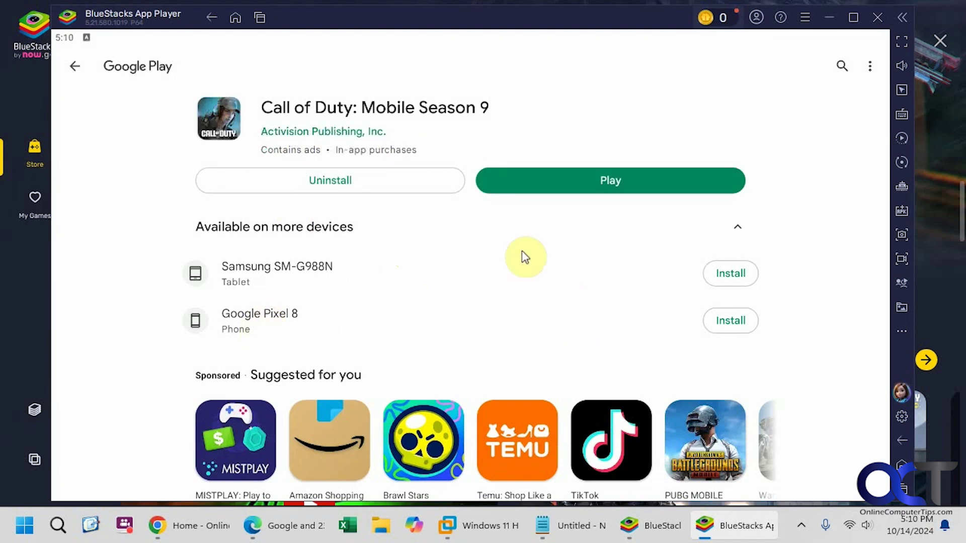
Launch Call of Duty: Mobile and allow it access to files and media after an initial denial.
left_click(610, 185)
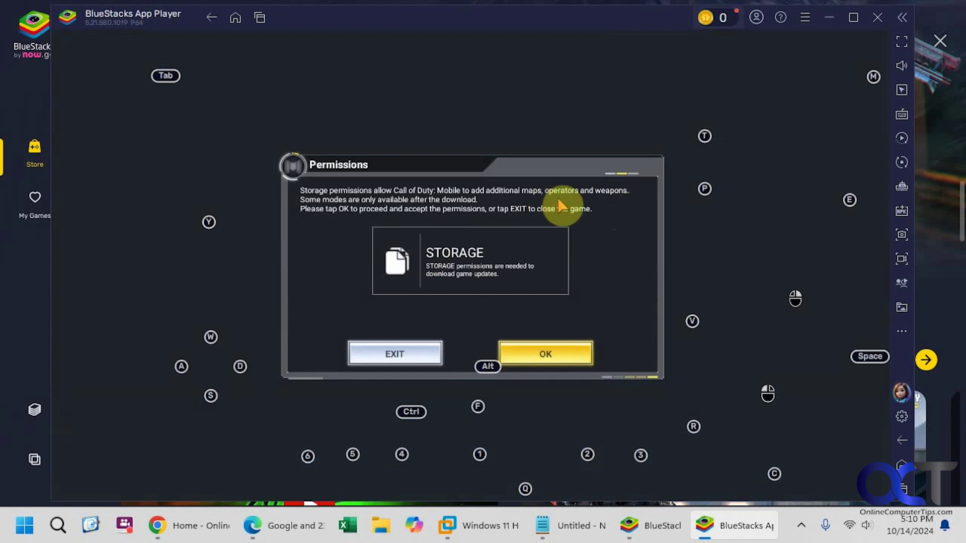
left_click(539, 348)
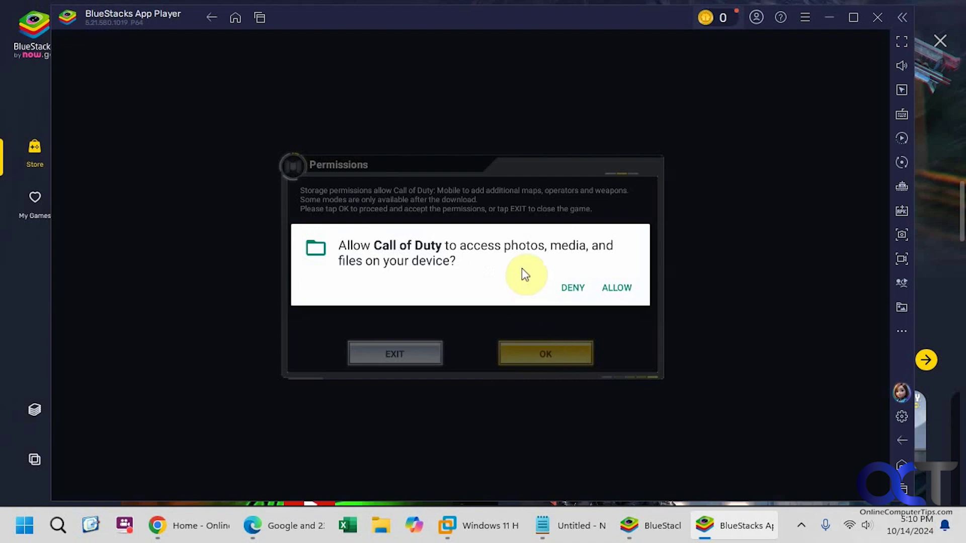
left_click(573, 288)
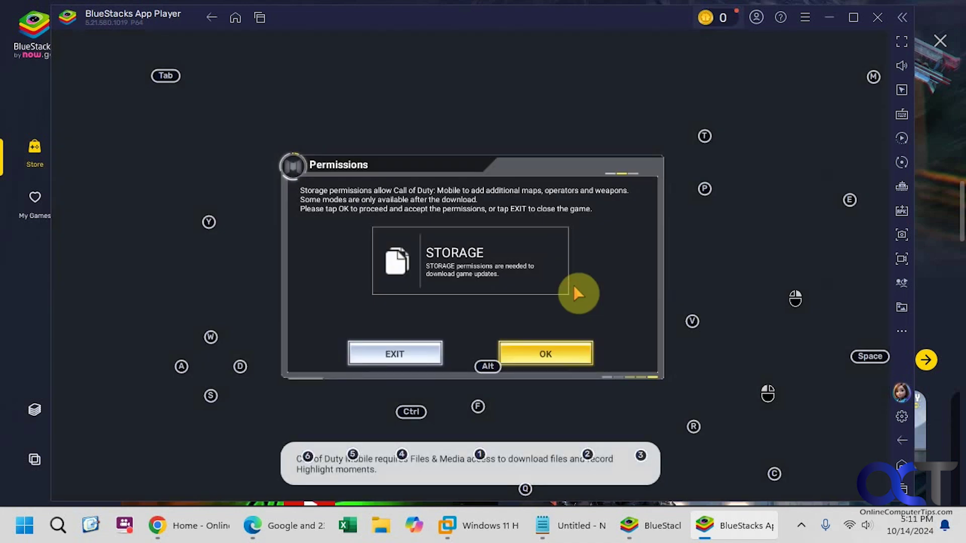
left_click(543, 355)
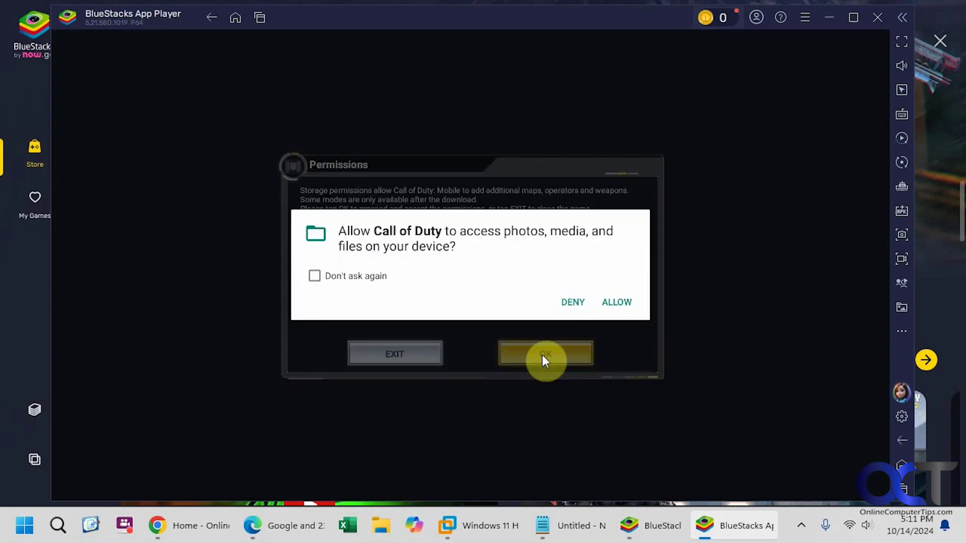
left_click(615, 304)
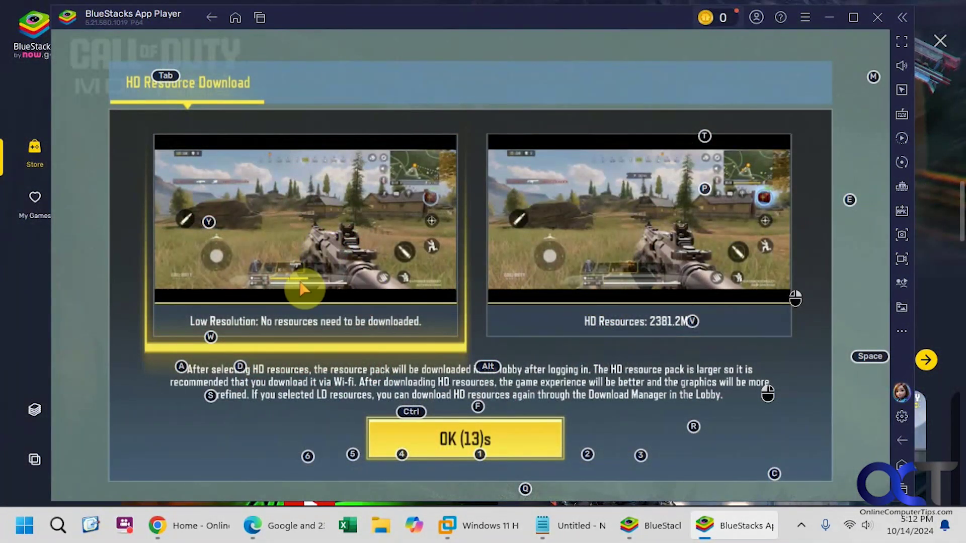
Choose Low Resolution resources instead of the 2381.2M HD download and accept the Terms of Use.
left_click(334, 286)
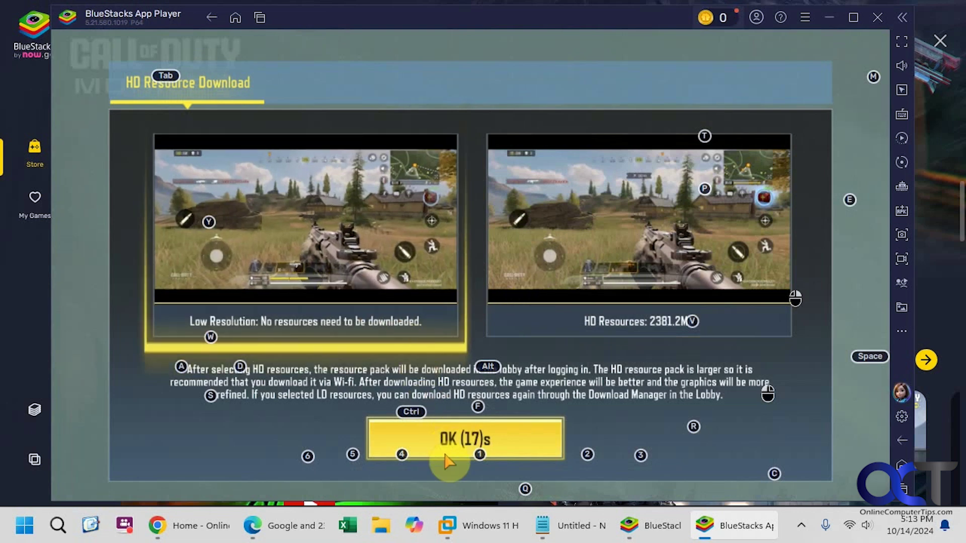
left_click(462, 448)
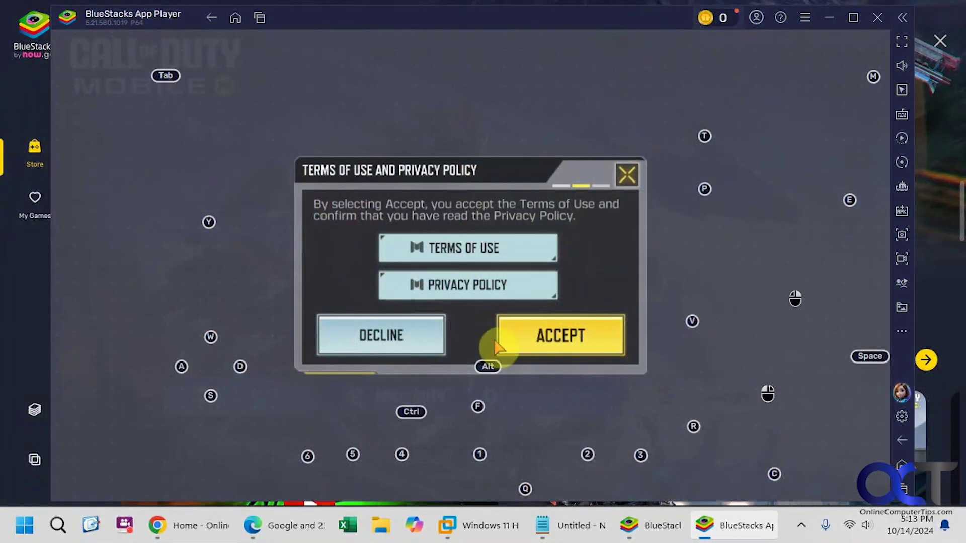
left_click(551, 340)
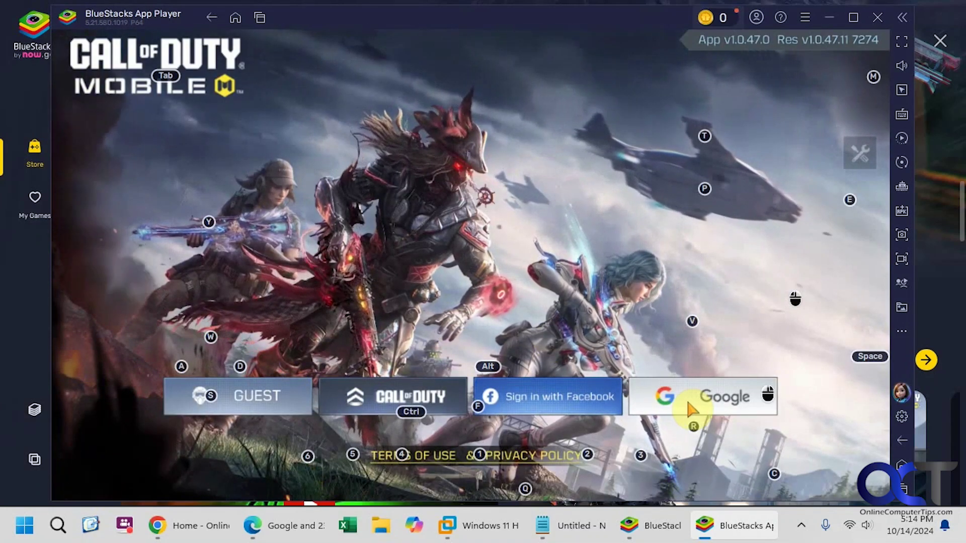
Sign in with Google, pick the account and continue to the Create Character screen.
left_click(243, 400)
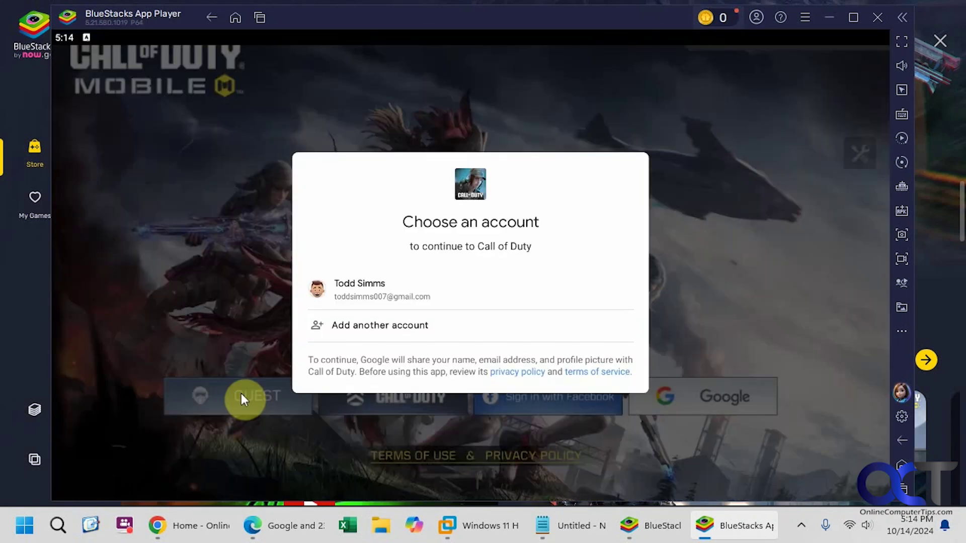
left_click(403, 282)
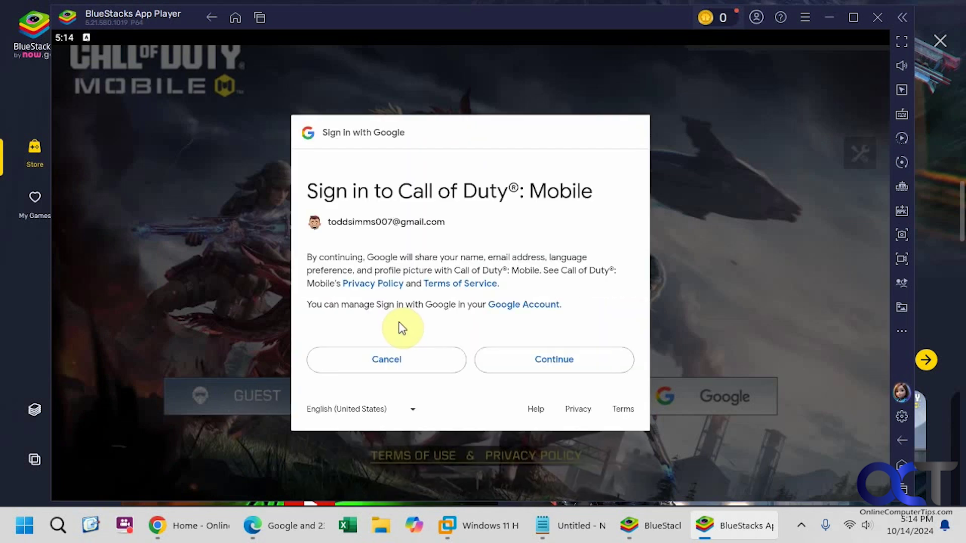
left_click(555, 362)
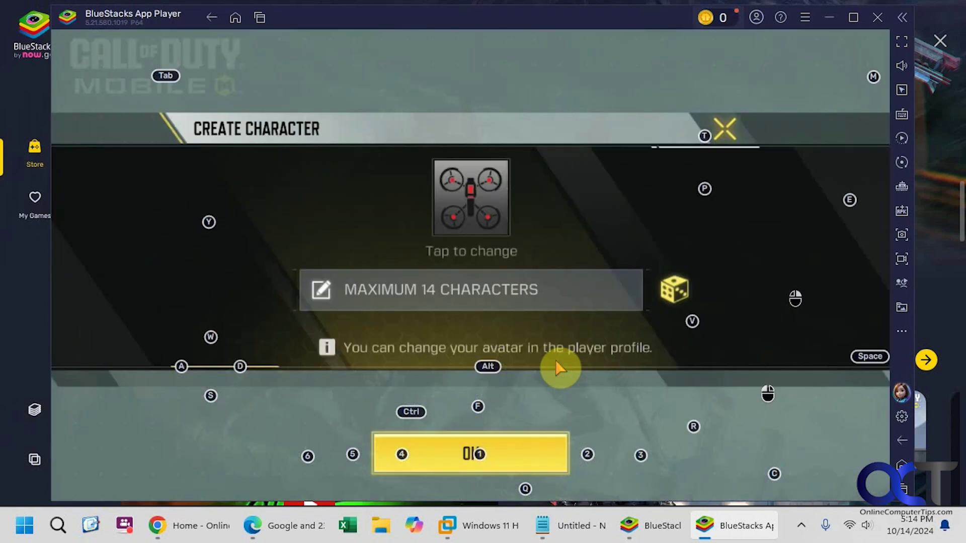
Enter a character nickname of up to 14 characters, revising it until it is accepted.
left_click(486, 295)
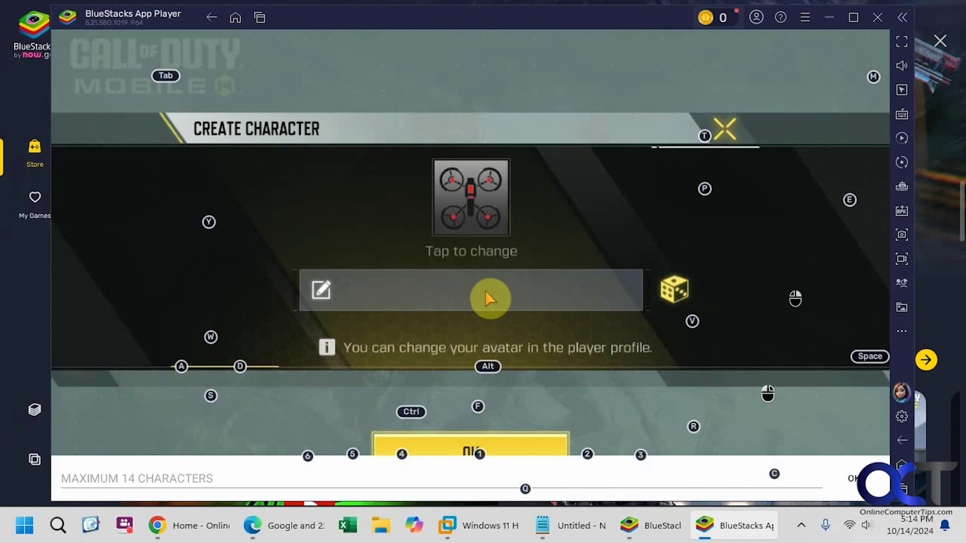
key("Escape")
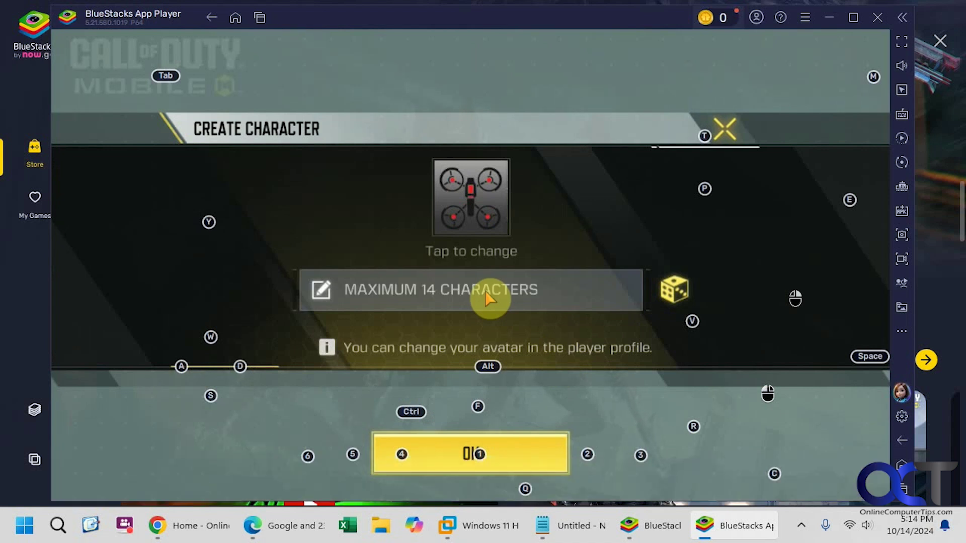
left_click(486, 296)
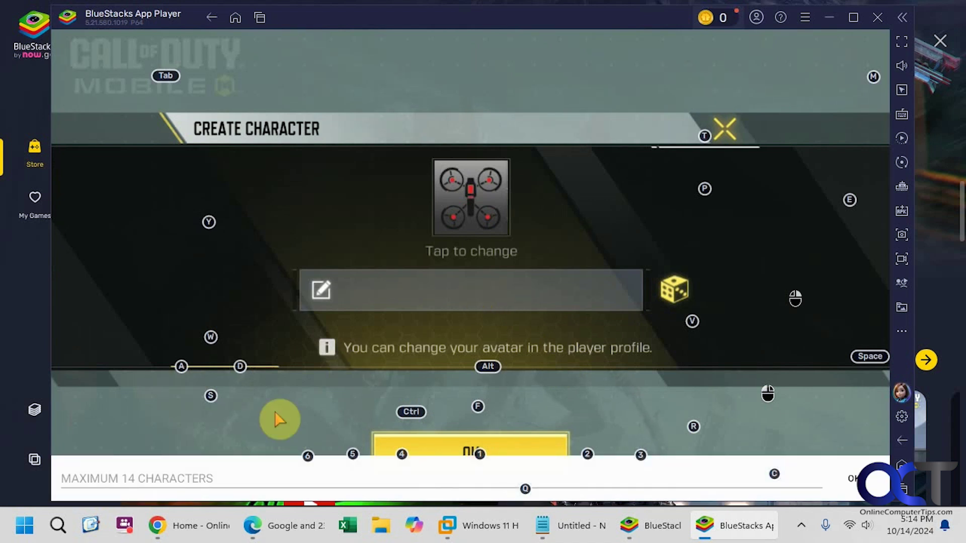
left_click(225, 478)
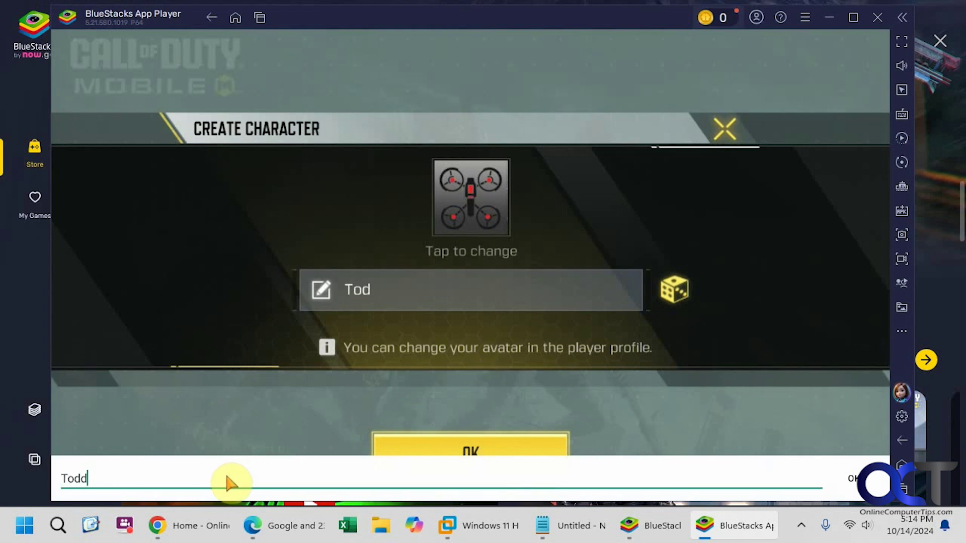
left_click(855, 478)
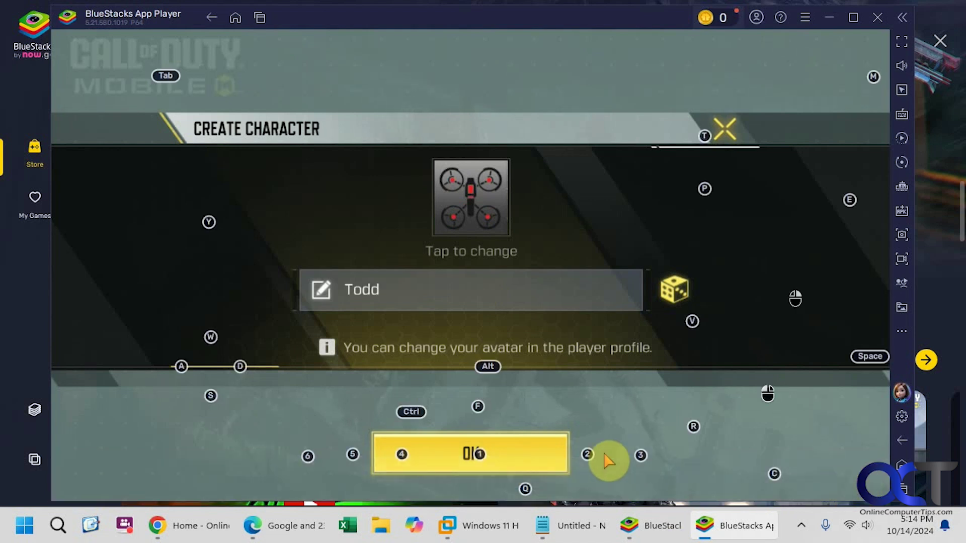
left_click(498, 456)
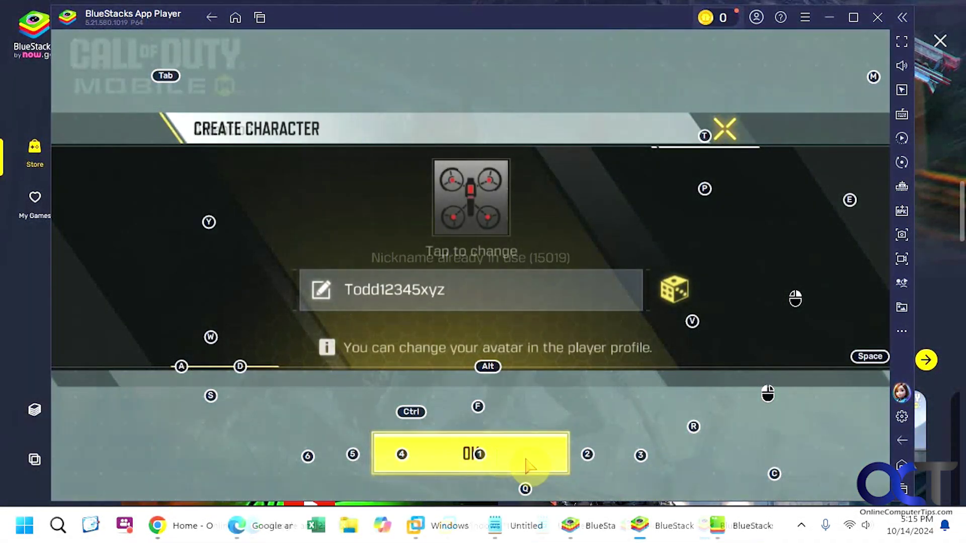
left_click(523, 457)
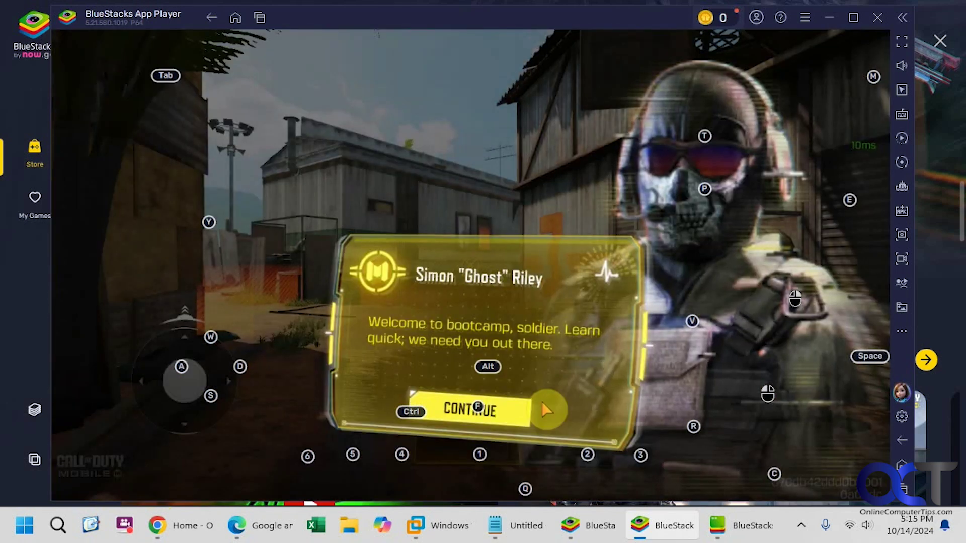
Get past Ghost's welcome and the control tips, then move with W/A/D toward the sandbags.
left_click(478, 409)
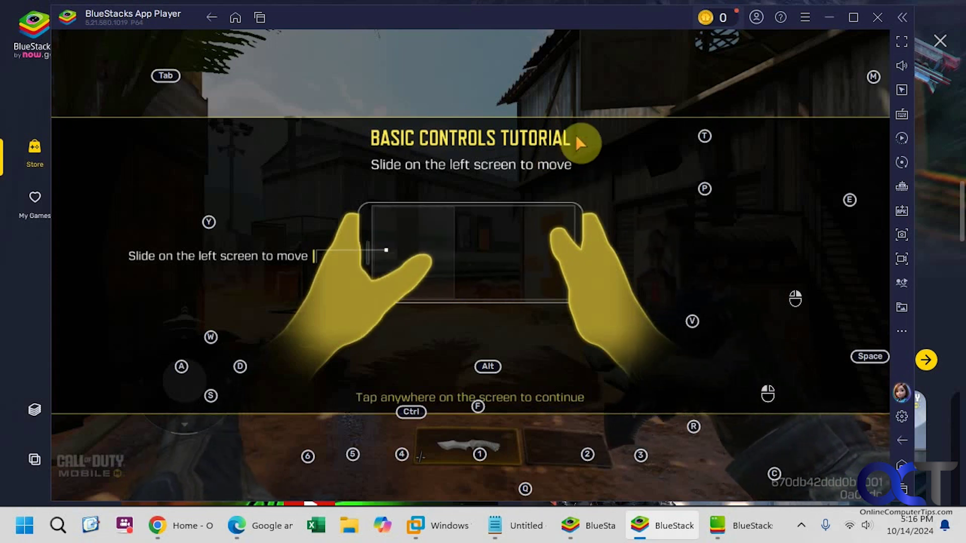
left_click(612, 98)
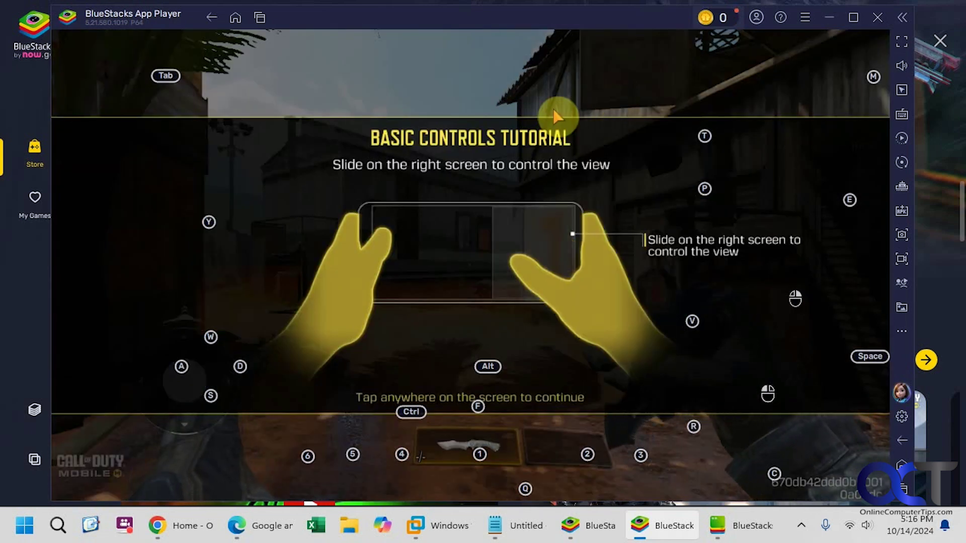
left_click(553, 91)
key("d")
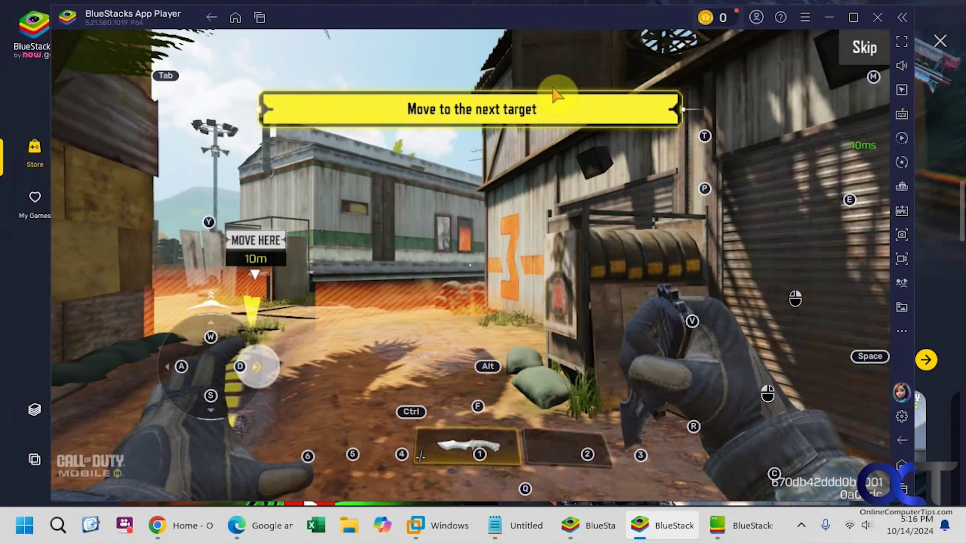
key("w")
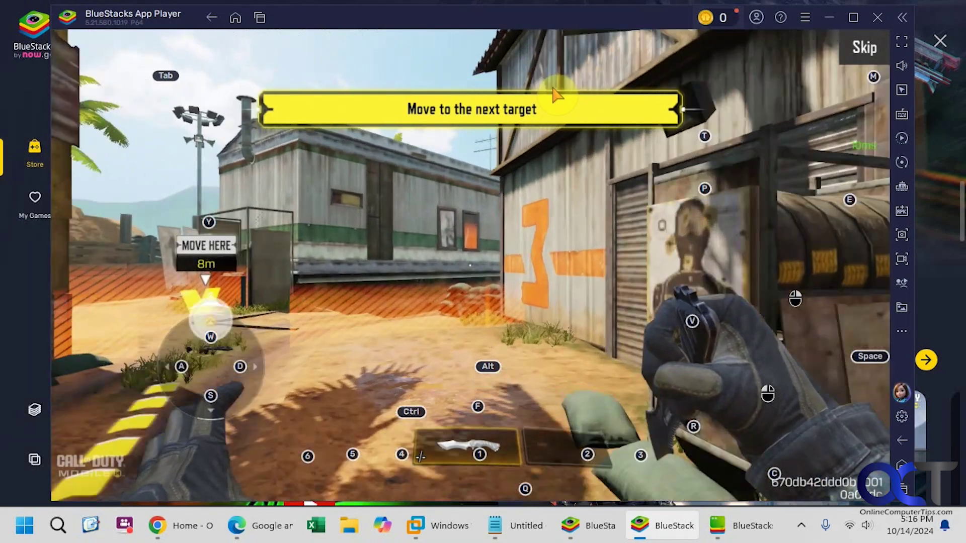
key("a")
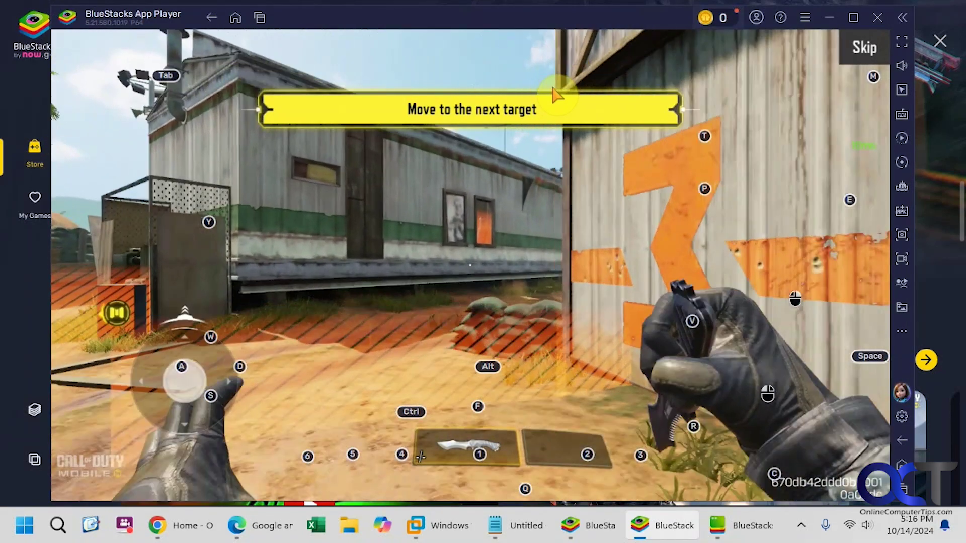
key("w")
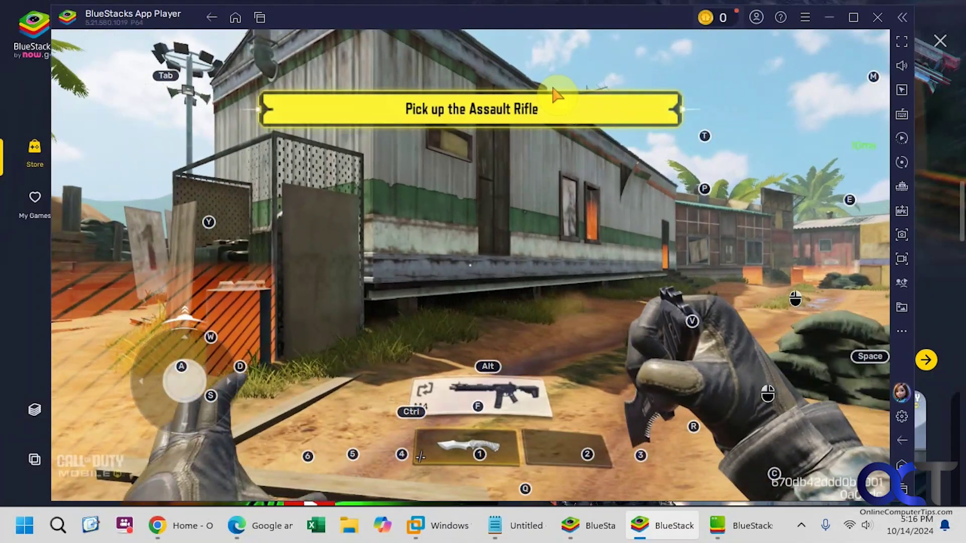
Pick up the Assault Rifle, advance along the building and shoot both enemies for a Double Kill.
key("f")
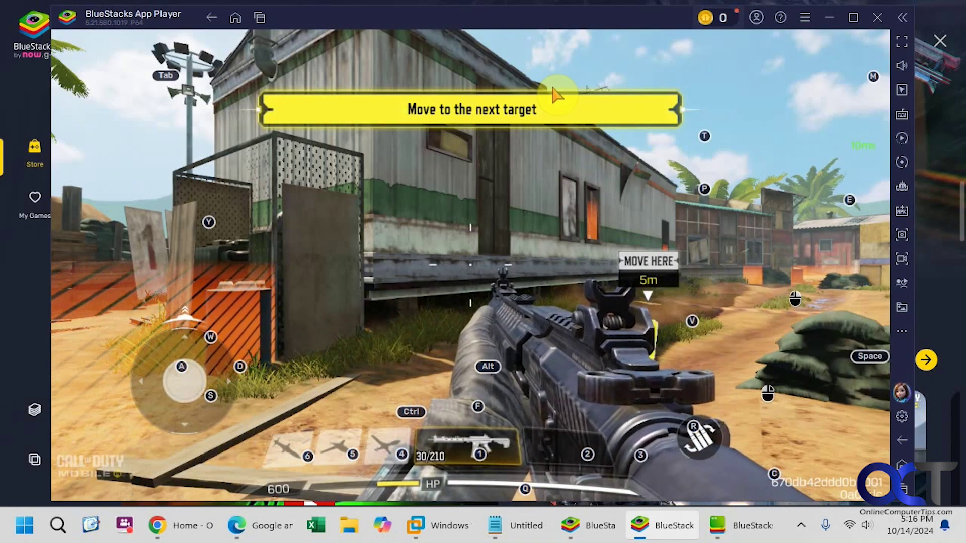
key("w")
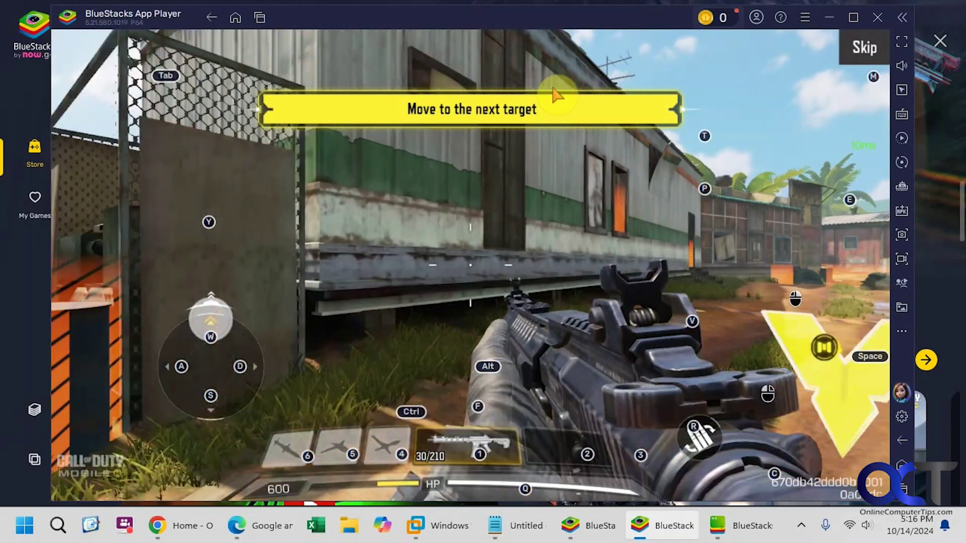
key("w")
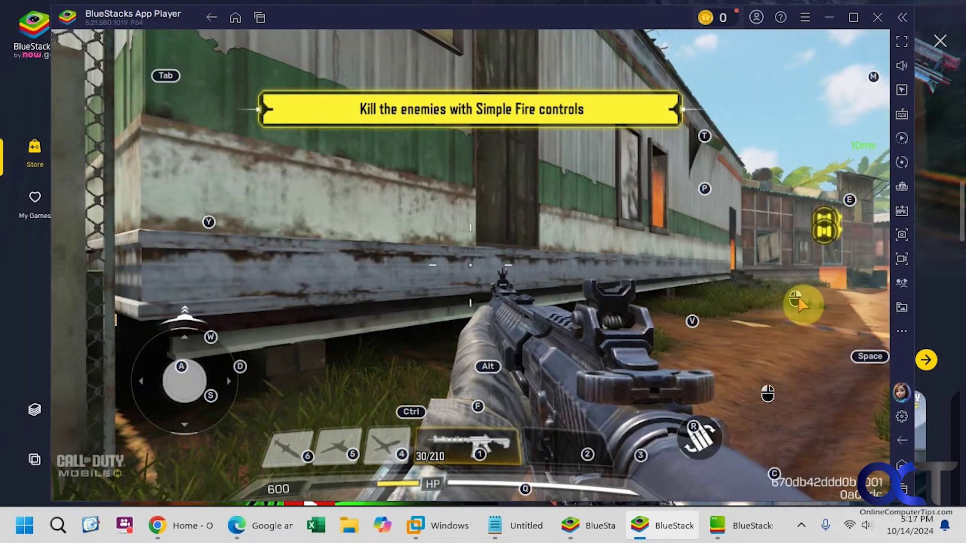
mouse_move(483, 271)
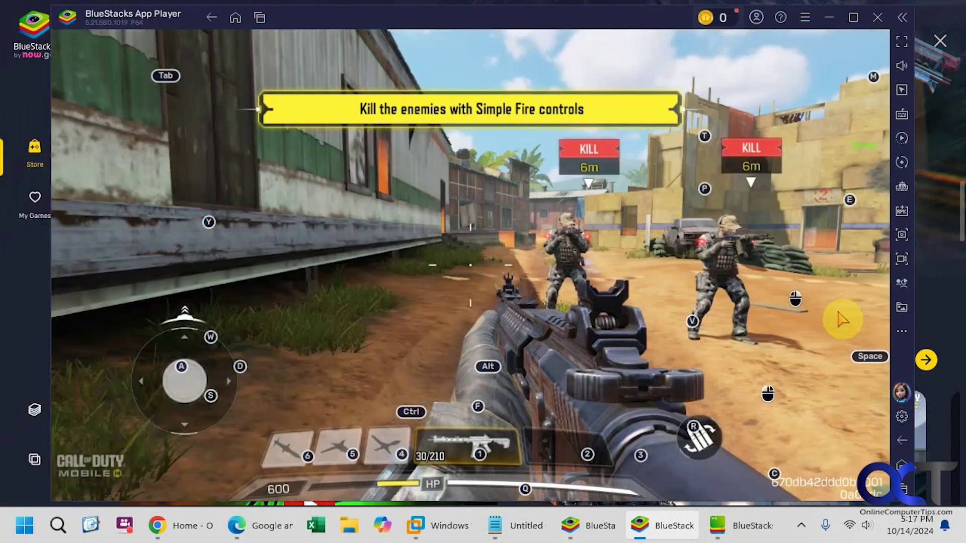
left_click(872, 326)
left_click_drag(872, 326, 943, 313)
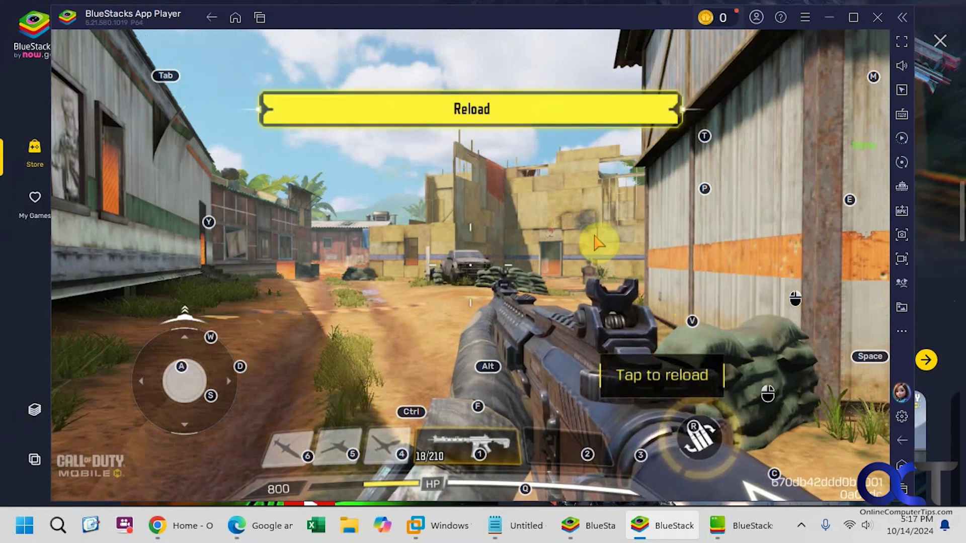
Close the game player and list App Player installs: Super Sus, Solitaire and Call of Duty: Mobile.
left_click(878, 17)
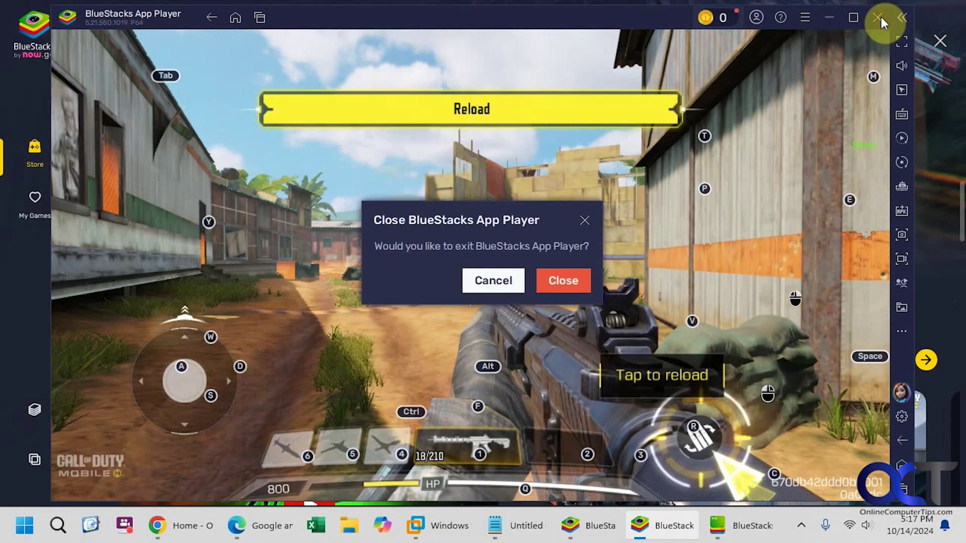
left_click(554, 274)
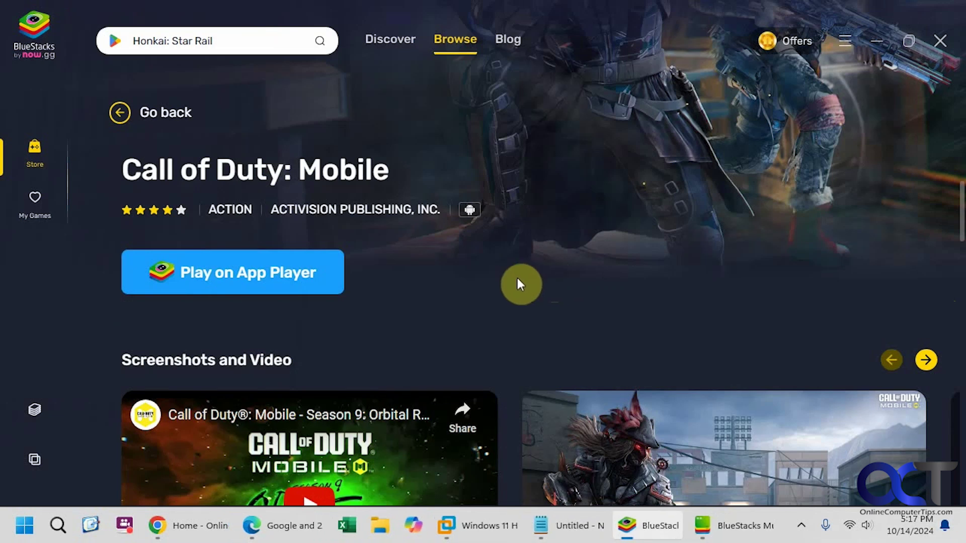
left_click(35, 197)
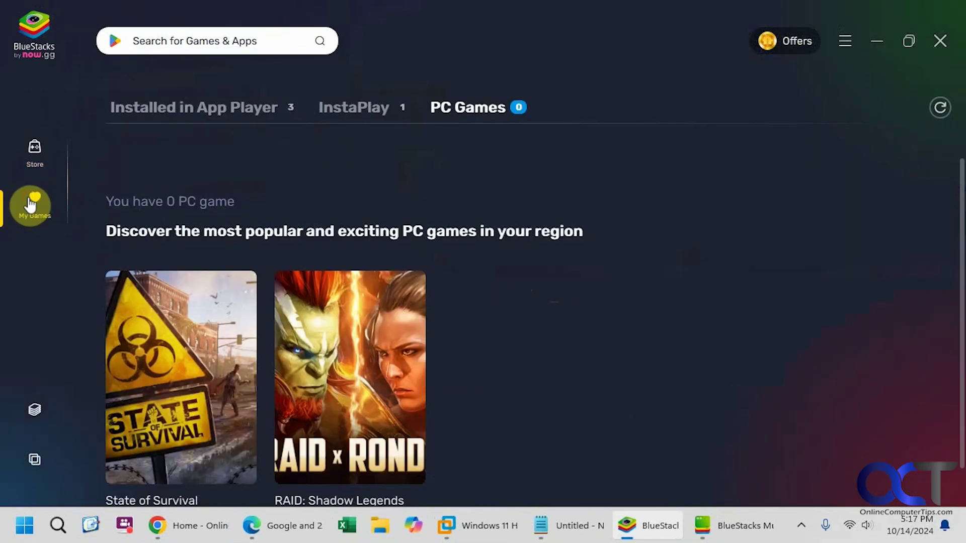
left_click(194, 119)
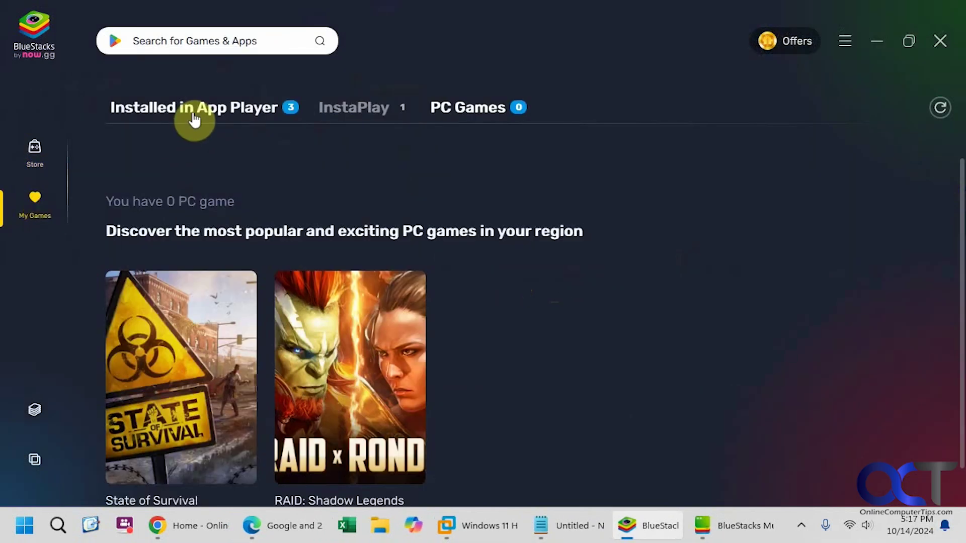
mouse_move(469, 275)
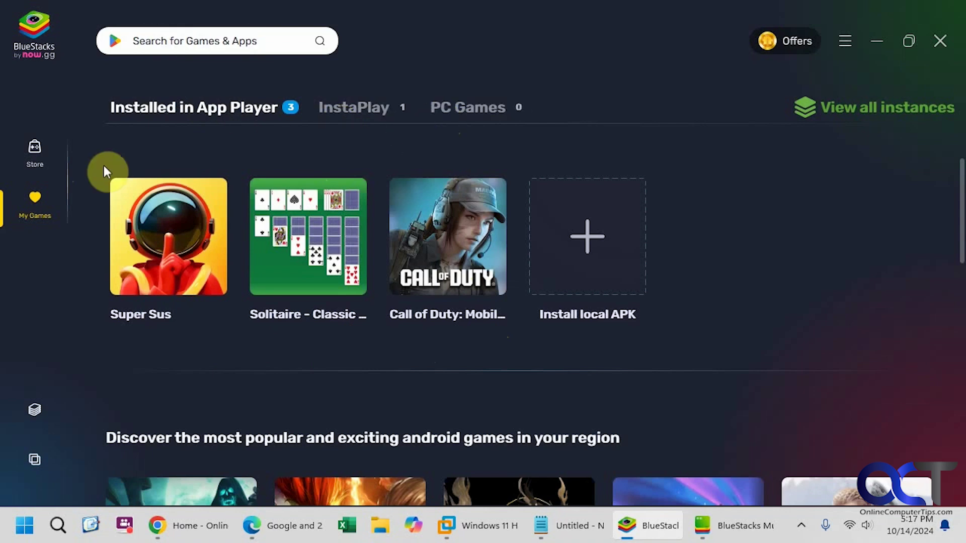
Return to the Store's Browse page and scroll through the genre categories and featured games.
left_click(38, 152)
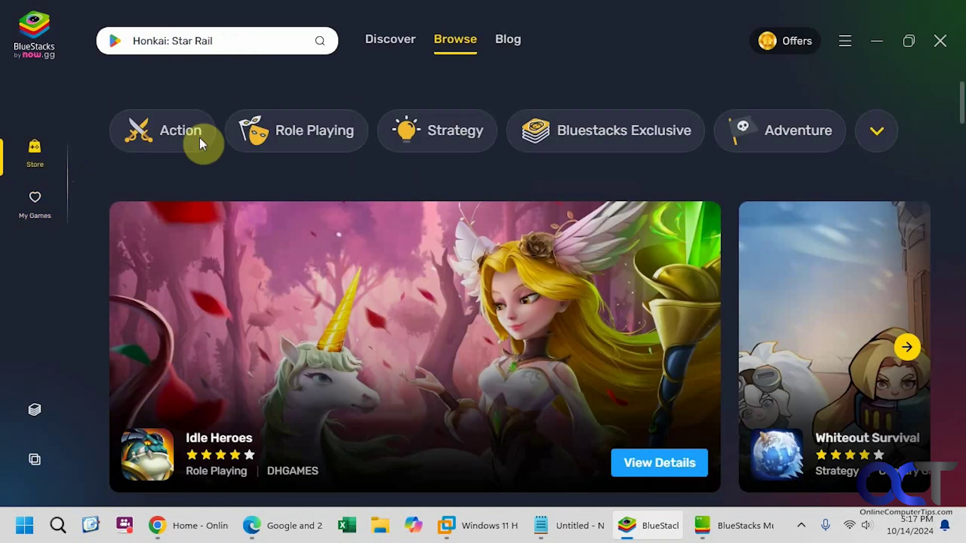
scroll(414, 282, "down", 8)
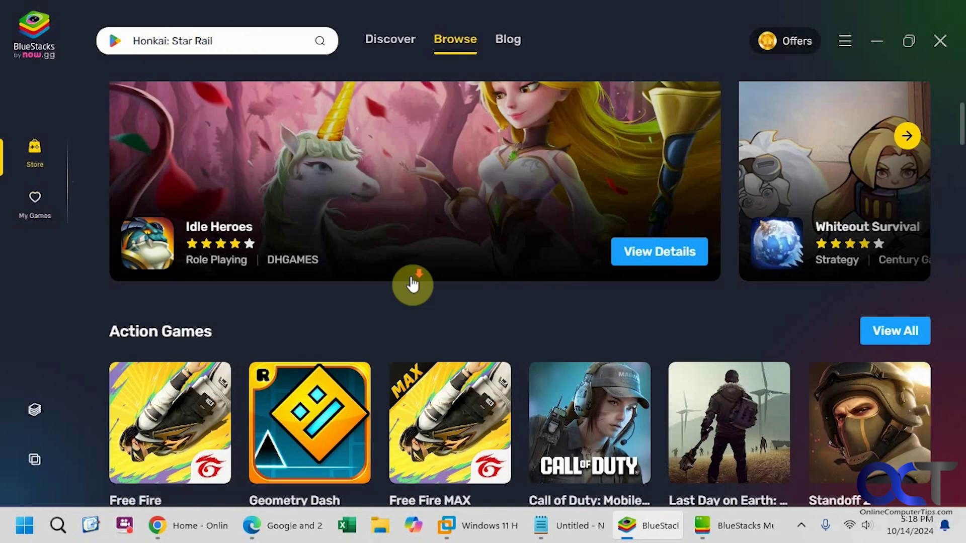
scroll(409, 286, "up", 8)
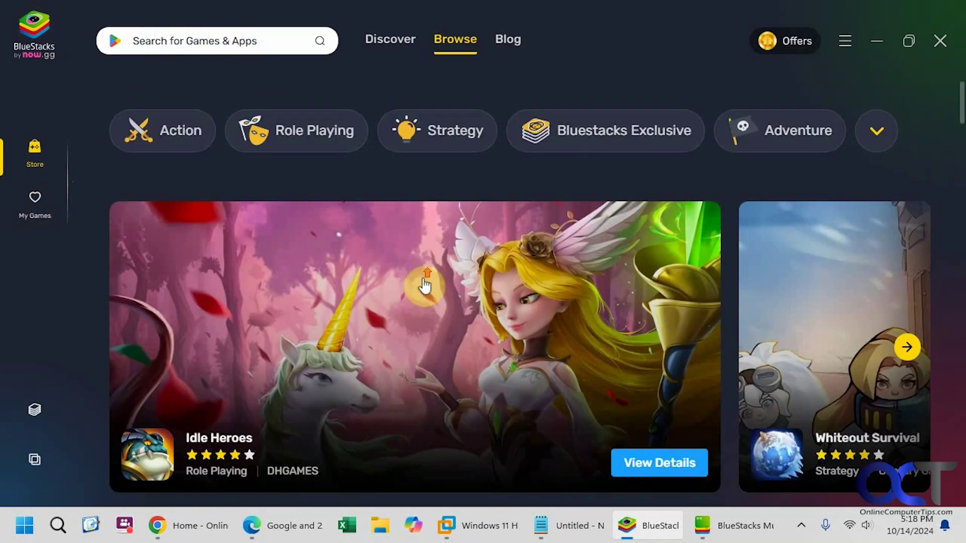